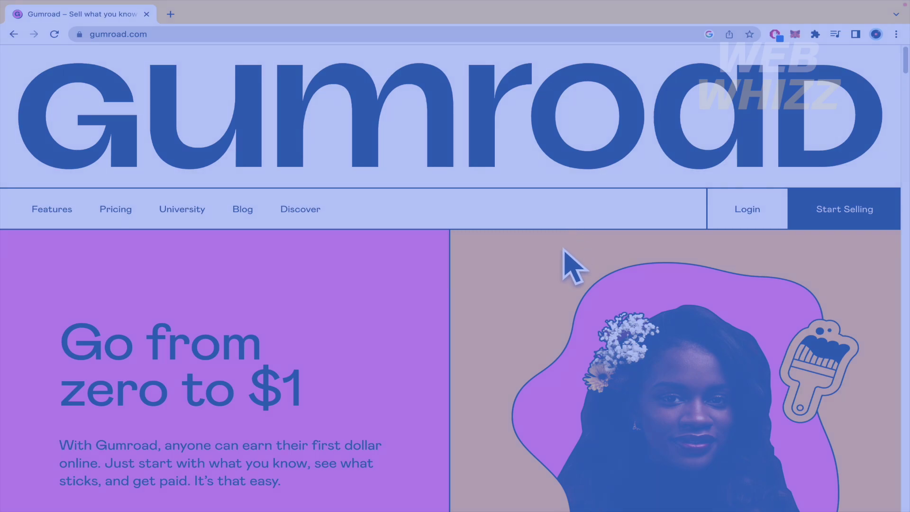
Step: Scroll the gumroad.com home page from 'Go from zero to $1' down to Sell anything
{"action": "scroll", "coordinate": [487, 297], "scroll_direction": "down", "scroll_amount": 1}
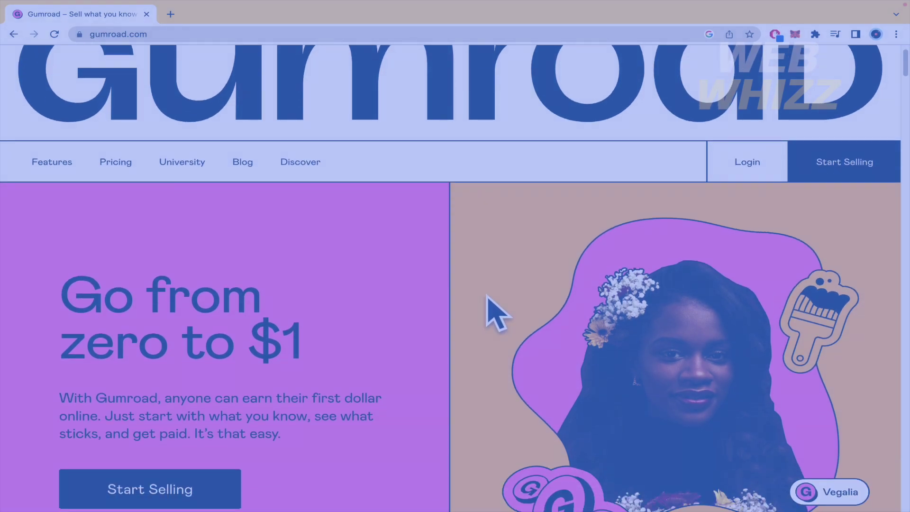
{"action": "scroll", "coordinate": [496, 313], "scroll_direction": "down", "scroll_amount": 1}
{"action": "scroll", "coordinate": [491, 308], "scroll_direction": "down", "scroll_amount": 1}
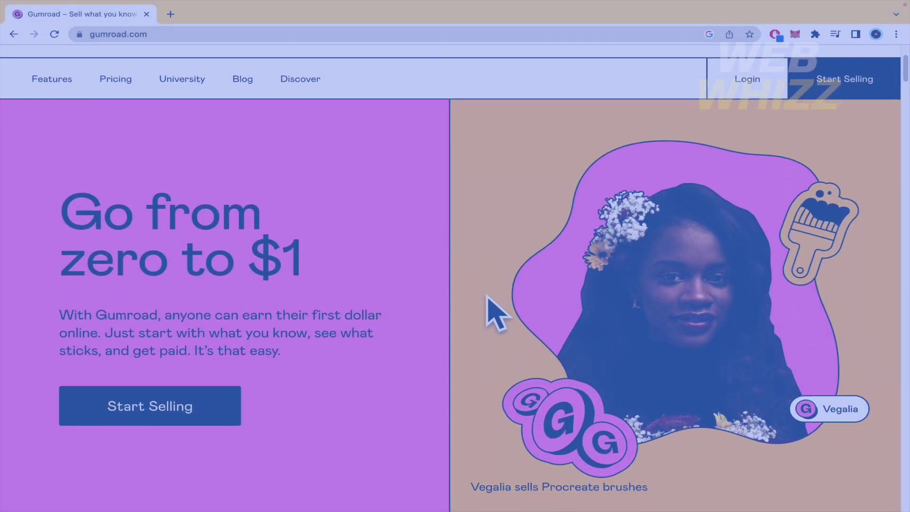
{"action": "scroll", "coordinate": [480, 330], "scroll_direction": "down", "scroll_amount": 1}
{"action": "scroll", "coordinate": [472, 322], "scroll_direction": "down", "scroll_amount": 2}
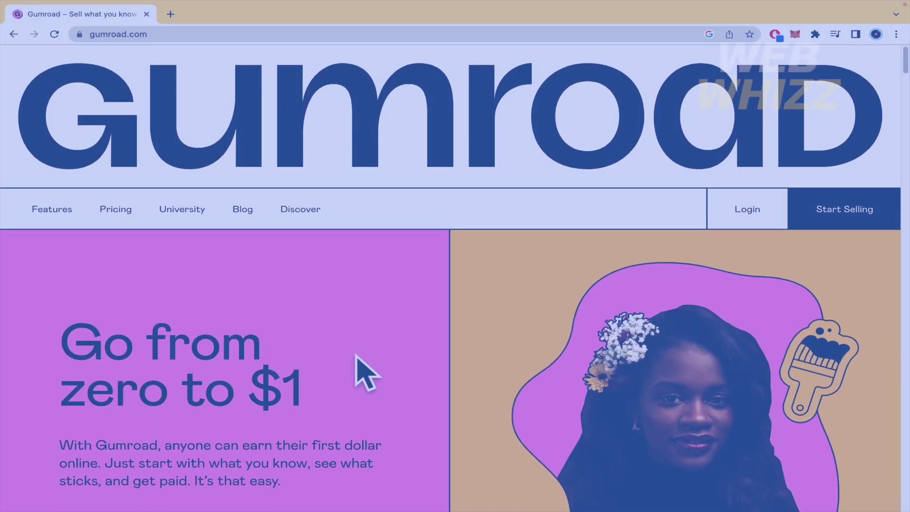
{"action": "scroll", "coordinate": [360, 367], "scroll_direction": "down", "scroll_amount": 4}
{"action": "scroll", "coordinate": [357, 355], "scroll_direction": "down", "scroll_amount": 1}
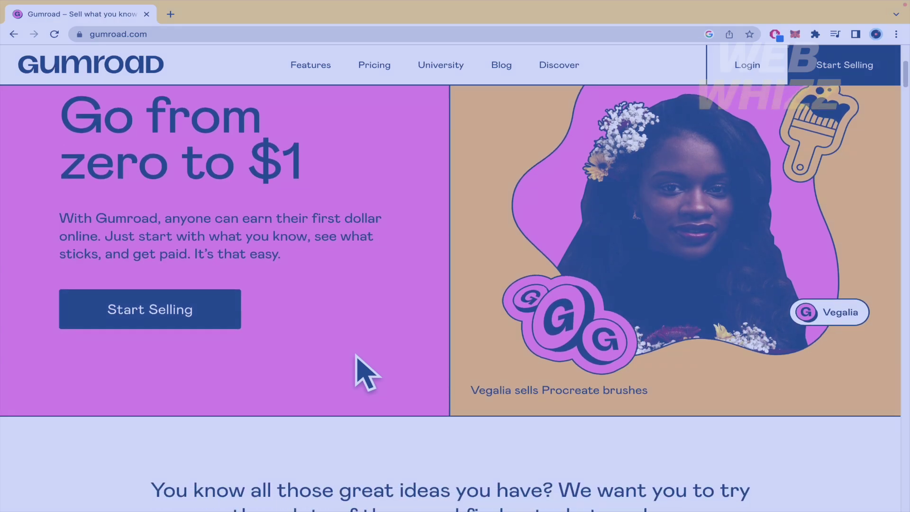
{"action": "scroll", "coordinate": [356, 356], "scroll_direction": "down", "scroll_amount": 1}
{"action": "scroll", "coordinate": [357, 356], "scroll_direction": "down", "scroll_amount": 1}
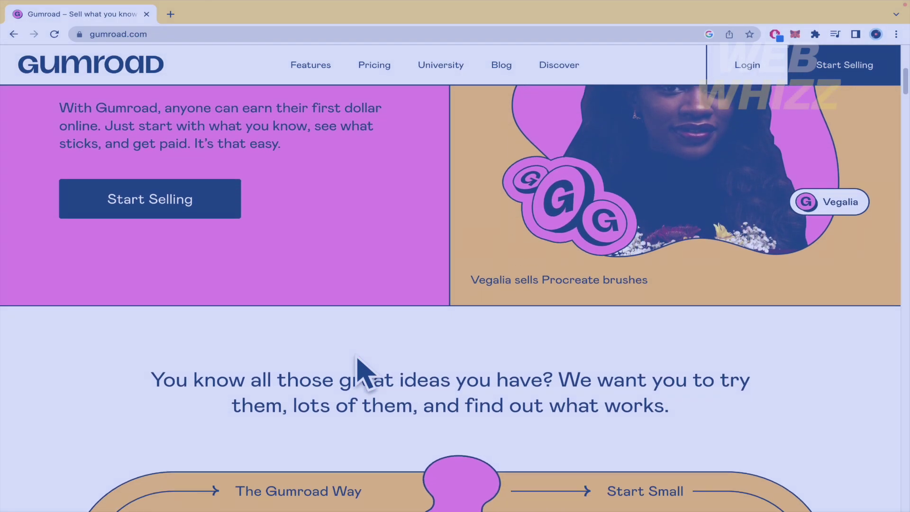
{"action": "scroll", "coordinate": [356, 357], "scroll_direction": "down", "scroll_amount": 1}
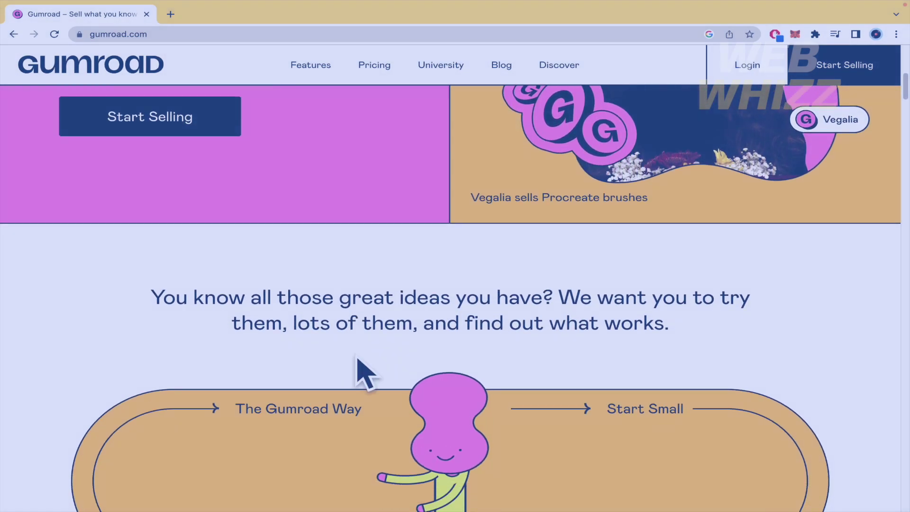
{"action": "scroll", "coordinate": [357, 365], "scroll_direction": "down", "scroll_amount": 1}
{"action": "scroll", "coordinate": [363, 372], "scroll_direction": "down", "scroll_amount": 1}
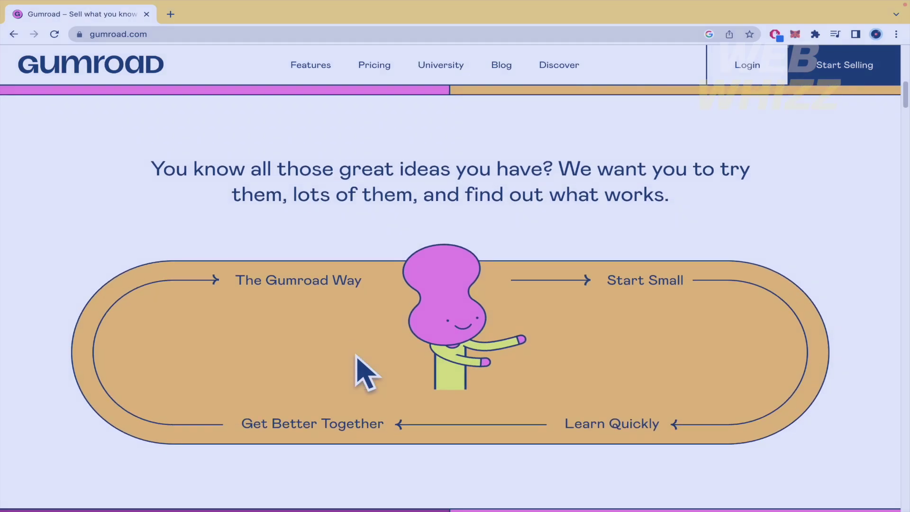
{"action": "scroll", "coordinate": [400, 398], "scroll_direction": "down", "scroll_amount": 1}
{"action": "scroll", "coordinate": [402, 400], "scroll_direction": "down", "scroll_amount": 1}
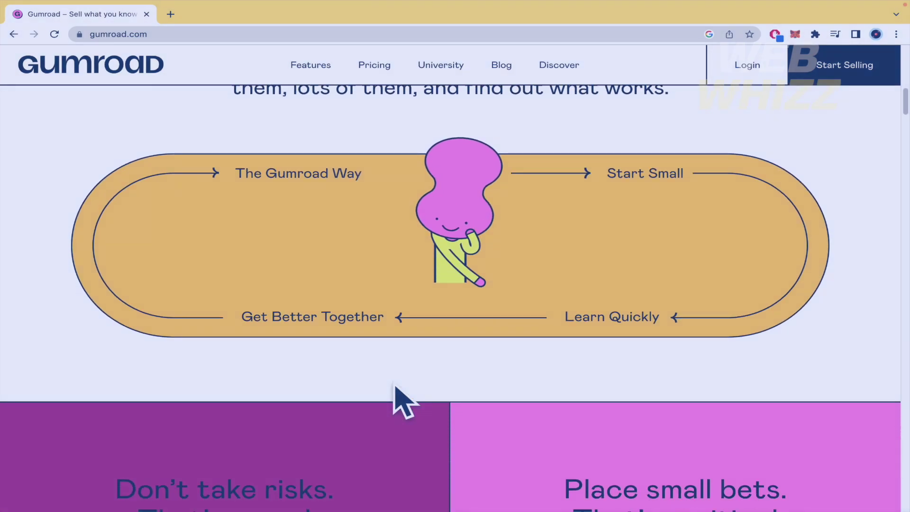
{"action": "scroll", "coordinate": [398, 398], "scroll_direction": "down", "scroll_amount": 1}
{"action": "scroll", "coordinate": [400, 399], "scroll_direction": "down", "scroll_amount": 1}
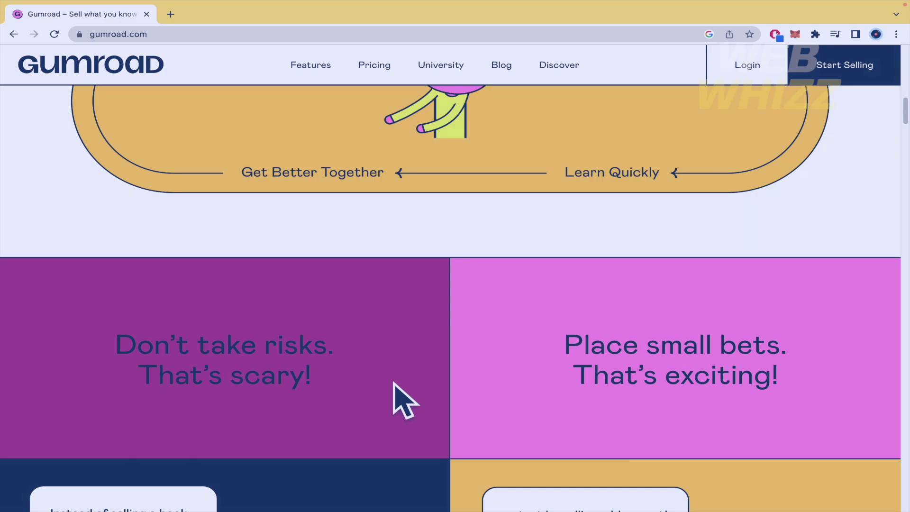
{"action": "scroll", "coordinate": [394, 384], "scroll_direction": "down", "scroll_amount": 1}
{"action": "scroll", "coordinate": [394, 384], "scroll_direction": "down", "scroll_amount": 2}
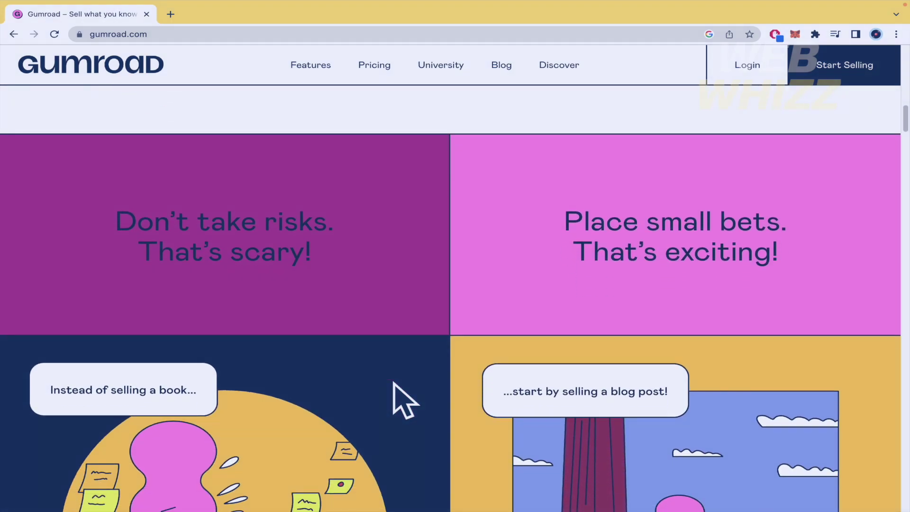
{"action": "scroll", "coordinate": [406, 401], "scroll_direction": "down", "scroll_amount": 2}
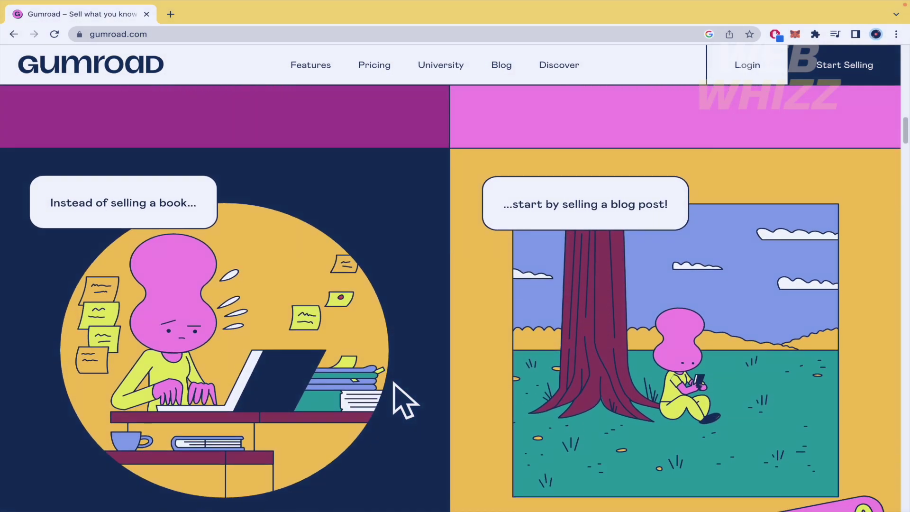
{"action": "scroll", "coordinate": [405, 401], "scroll_direction": "down", "scroll_amount": 3}
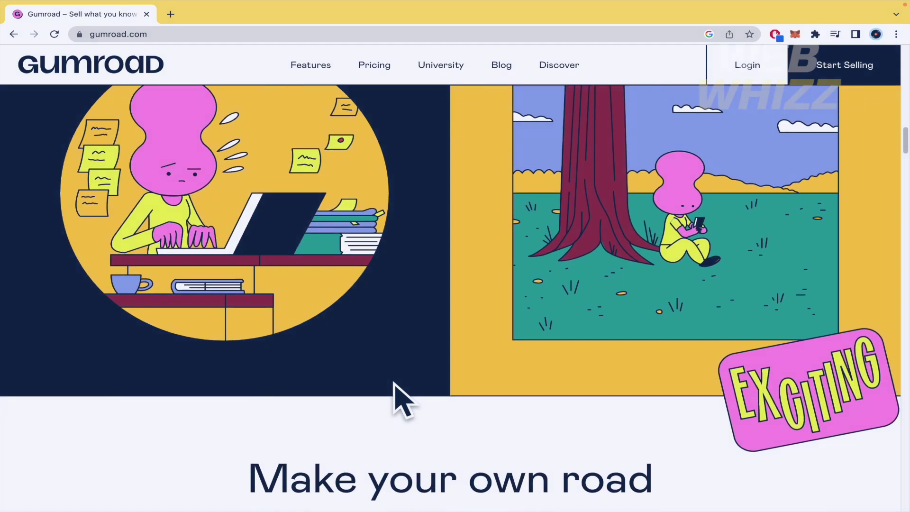
{"action": "scroll", "coordinate": [394, 384], "scroll_direction": "down", "scroll_amount": 1}
{"action": "scroll", "coordinate": [437, 428], "scroll_direction": "down", "scroll_amount": 1}
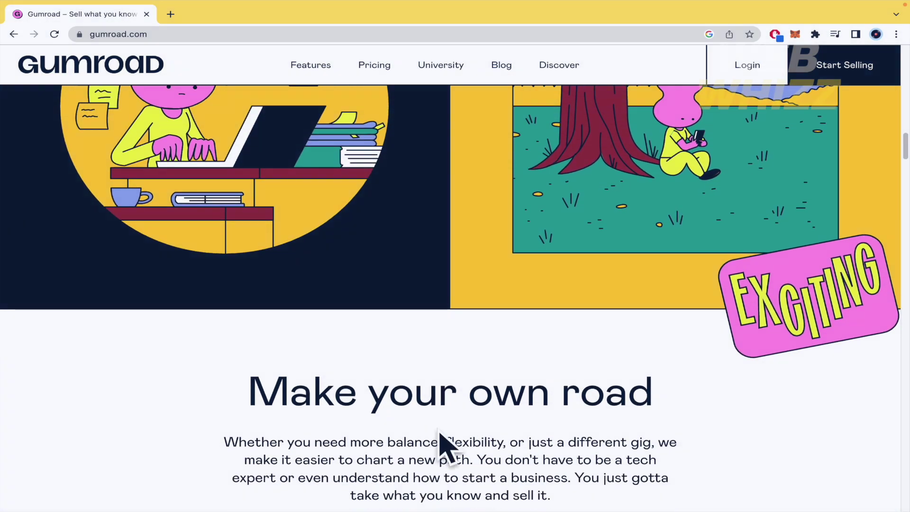
{"action": "scroll", "coordinate": [440, 432], "scroll_direction": "down", "scroll_amount": 2}
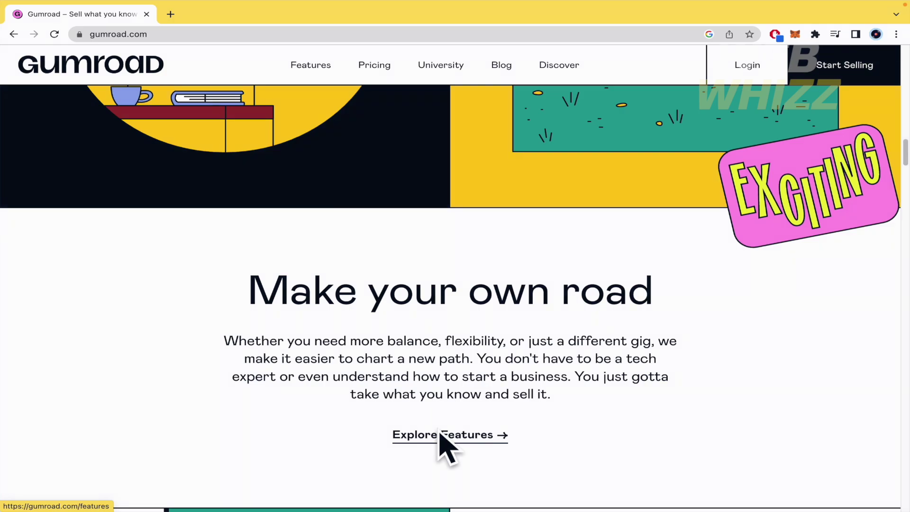
{"action": "scroll", "coordinate": [439, 434], "scroll_direction": "down", "scroll_amount": 1}
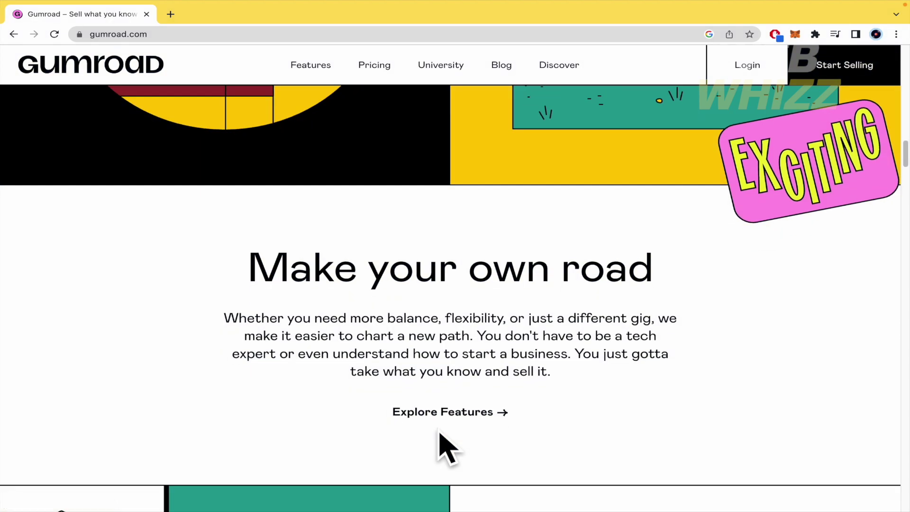
{"action": "scroll", "coordinate": [448, 448], "scroll_direction": "down", "scroll_amount": 1}
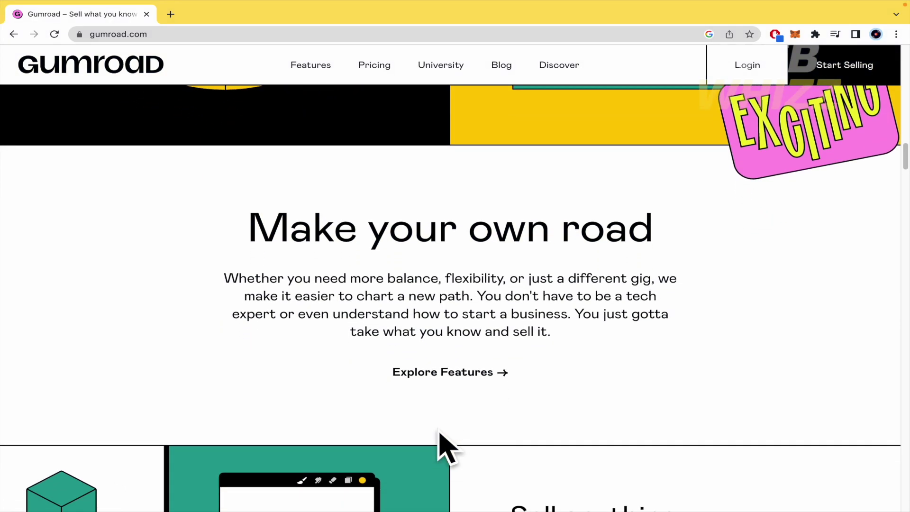
{"action": "scroll", "coordinate": [447, 448], "scroll_direction": "down", "scroll_amount": 1}
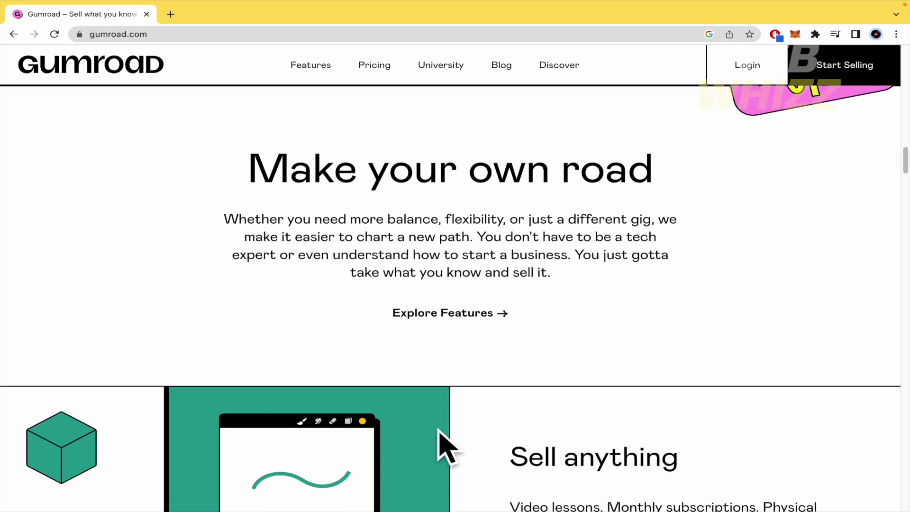
{"action": "scroll", "coordinate": [447, 448], "scroll_direction": "down", "scroll_amount": 1}
{"action": "scroll", "coordinate": [448, 448], "scroll_direction": "down", "scroll_amount": 1}
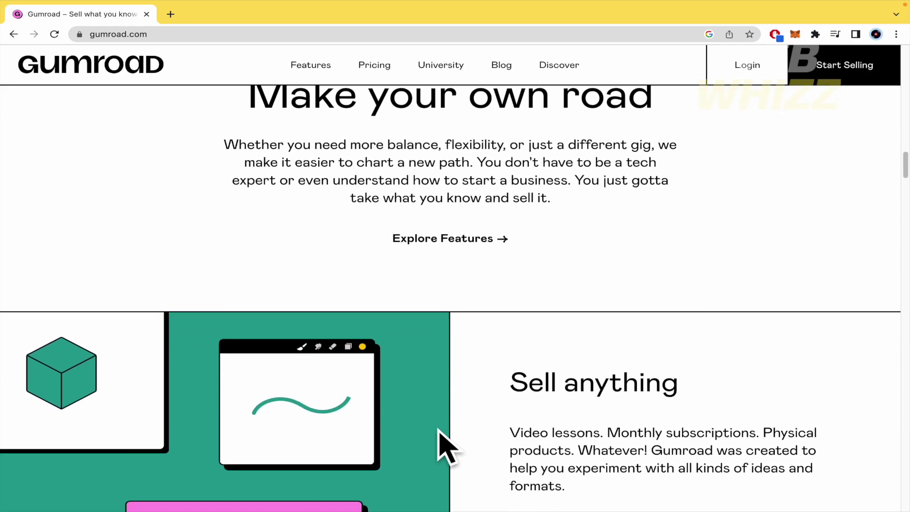
{"action": "scroll", "coordinate": [447, 447], "scroll_direction": "down", "scroll_amount": 1}
{"action": "scroll", "coordinate": [447, 448], "scroll_direction": "down", "scroll_amount": 1}
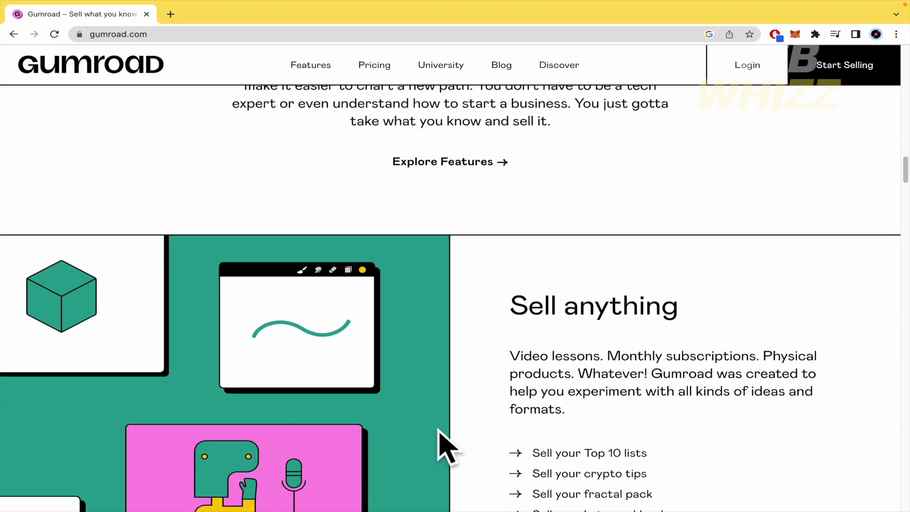
{"action": "scroll", "coordinate": [447, 448], "scroll_direction": "down", "scroll_amount": 1}
{"action": "scroll", "coordinate": [447, 448], "scroll_direction": "down", "scroll_amount": 1}
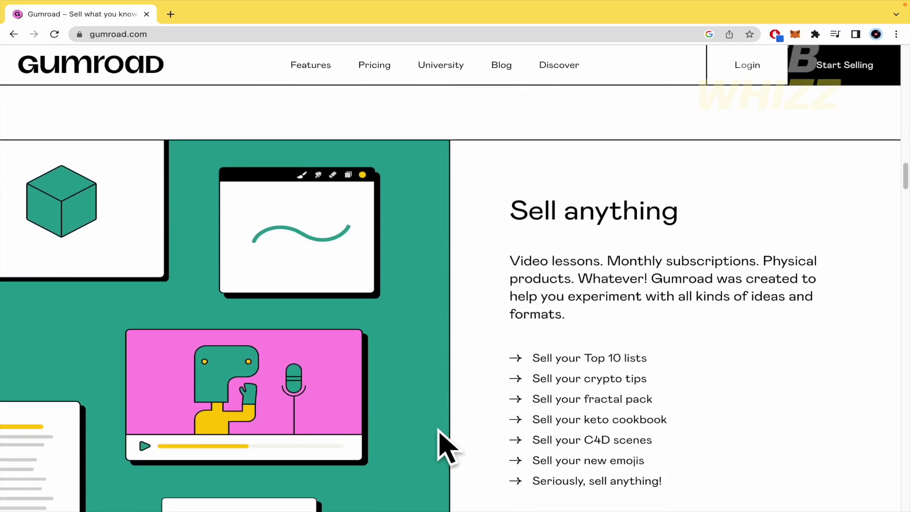
{"action": "scroll", "coordinate": [447, 448], "scroll_direction": "down", "scroll_amount": 1}
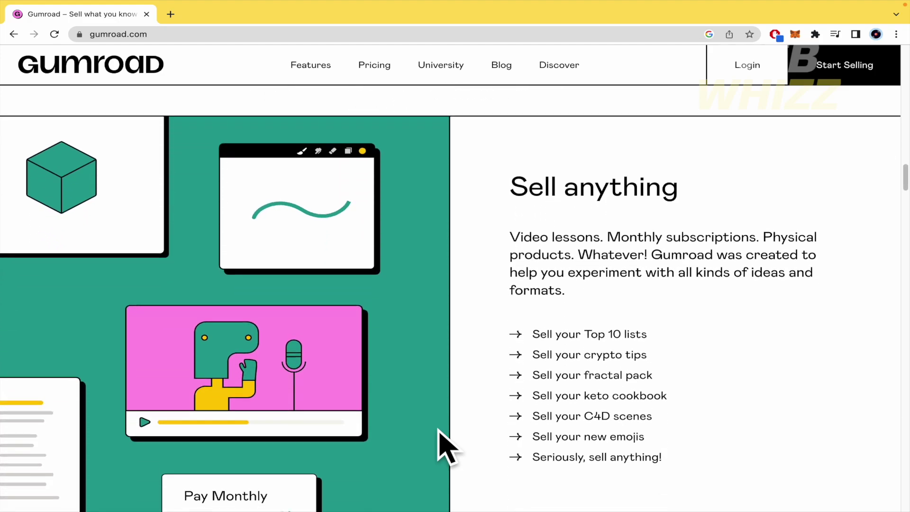
{"action": "scroll", "coordinate": [447, 448], "scroll_direction": "down", "scroll_amount": 2}
{"action": "scroll", "coordinate": [447, 448], "scroll_direction": "up", "scroll_amount": 15}
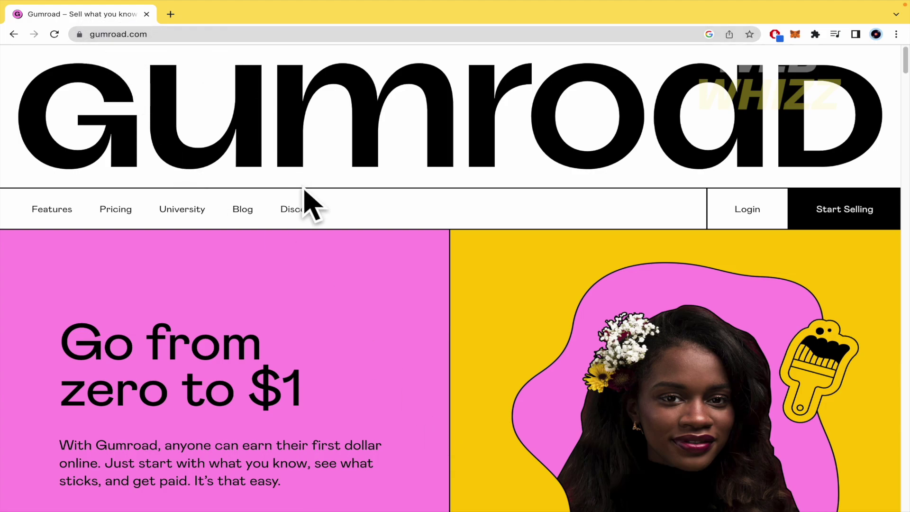
{"action": "scroll", "coordinate": [305, 197], "scroll_direction": "down", "scroll_amount": 2}
{"action": "scroll", "coordinate": [374, 308], "scroll_direction": "down", "scroll_amount": 10}
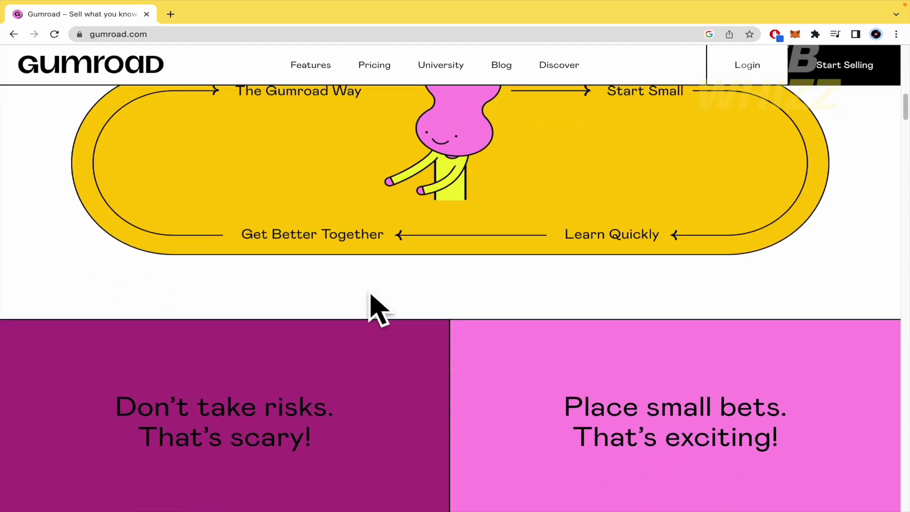
{"action": "scroll", "coordinate": [372, 299], "scroll_direction": "down", "scroll_amount": 15}
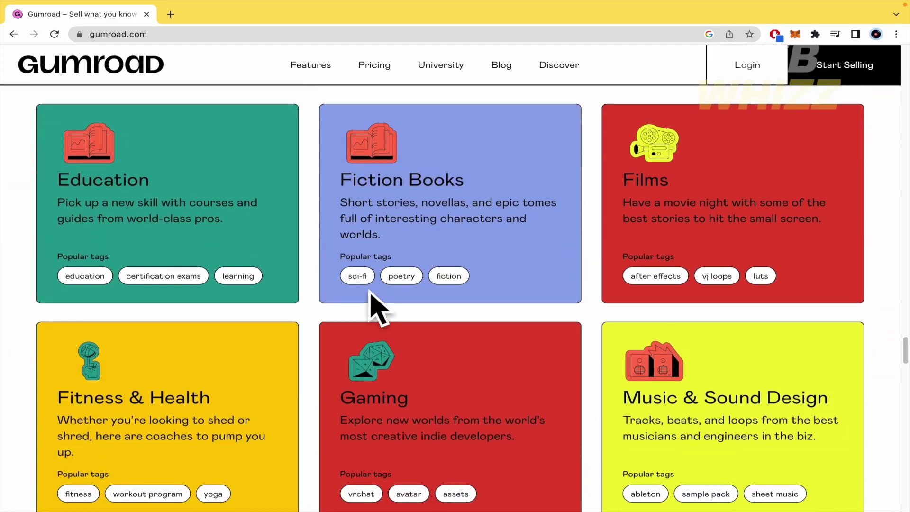
{"action": "scroll", "coordinate": [372, 299], "scroll_direction": "up", "scroll_amount": 8}
{"action": "scroll", "coordinate": [369, 298], "scroll_direction": "down", "scroll_amount": 10}
{"action": "scroll", "coordinate": [397, 364], "scroll_direction": "up", "scroll_amount": 3}
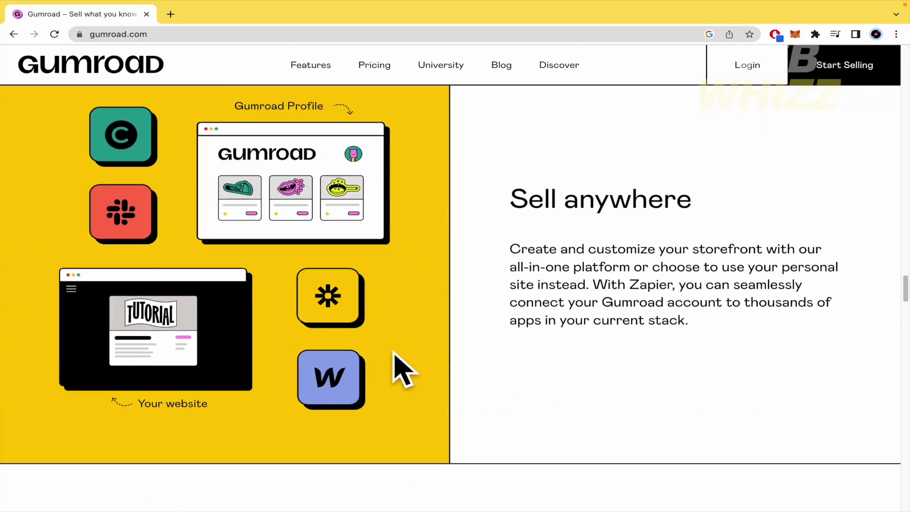
{"action": "scroll", "coordinate": [397, 364], "scroll_direction": "up", "scroll_amount": 6}
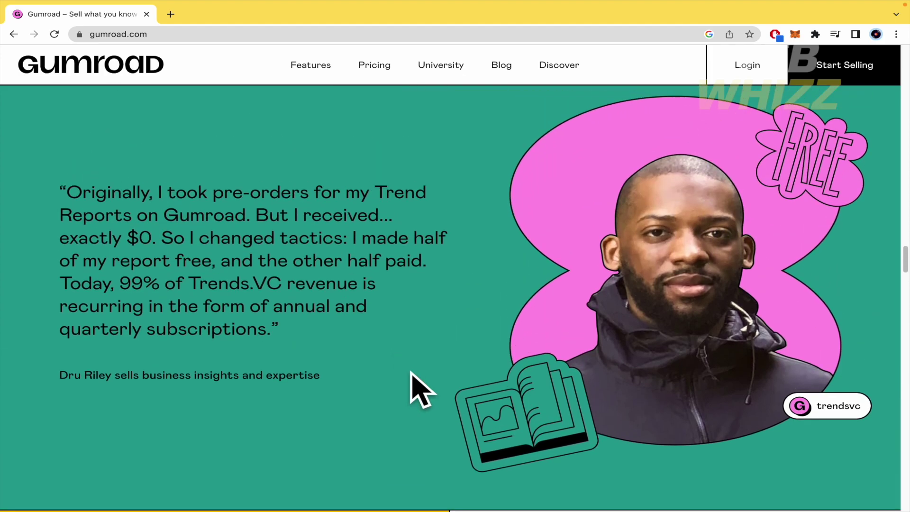
{"action": "scroll", "coordinate": [412, 379], "scroll_direction": "down", "scroll_amount": 5}
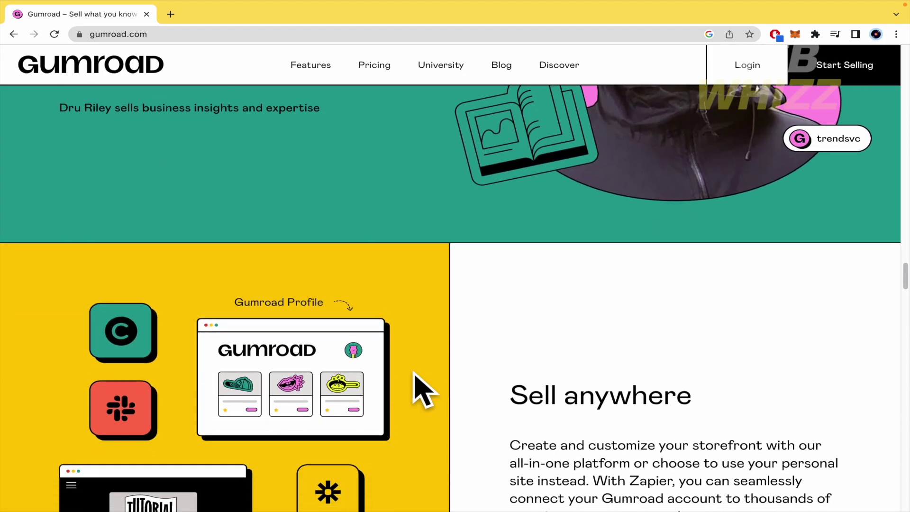
{"action": "scroll", "coordinate": [451, 384], "scroll_direction": "down", "scroll_amount": 12}
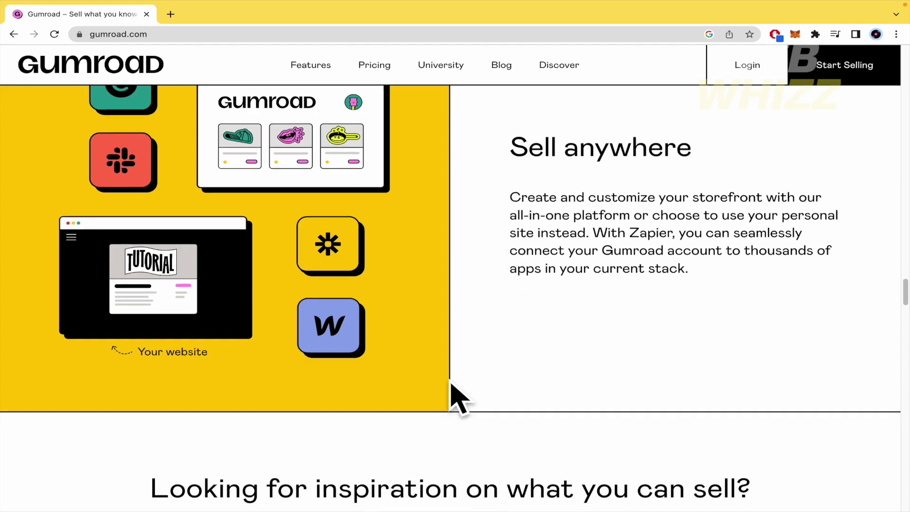
{"action": "scroll", "coordinate": [459, 398], "scroll_direction": "down", "scroll_amount": 13}
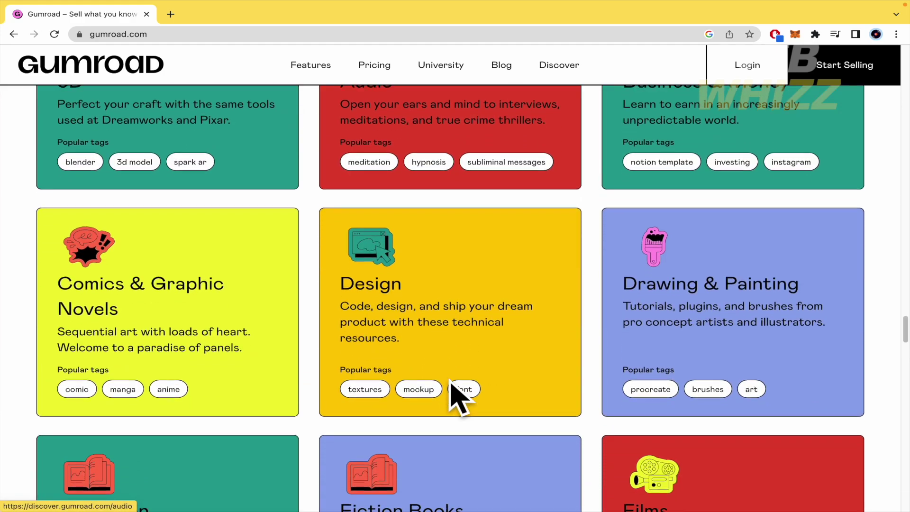
{"action": "scroll", "coordinate": [458, 397], "scroll_direction": "down", "scroll_amount": 20}
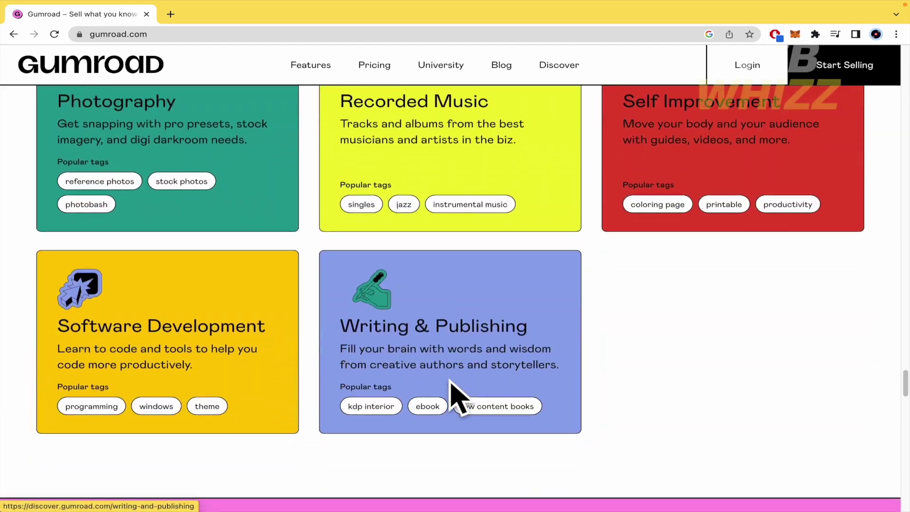
{"action": "scroll", "coordinate": [449, 381], "scroll_direction": "down", "scroll_amount": 6}
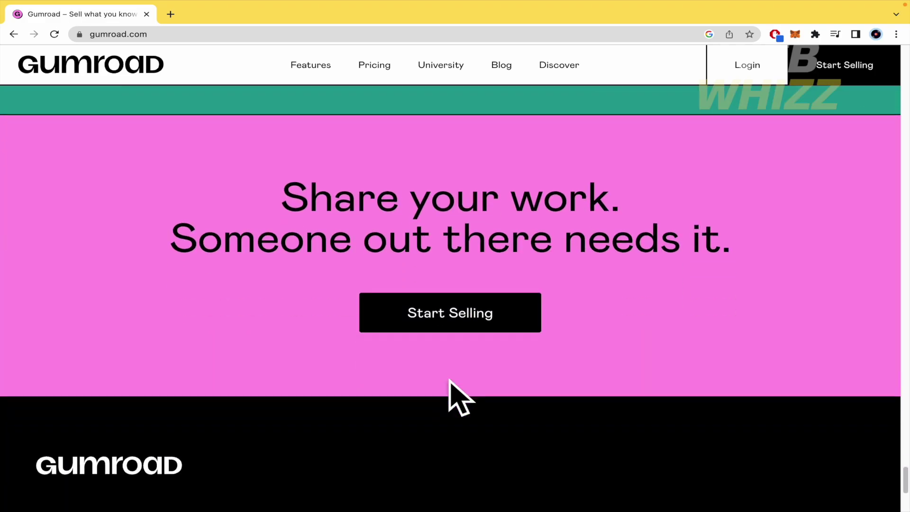
{"action": "scroll", "coordinate": [450, 381], "scroll_direction": "up", "scroll_amount": 20}
{"action": "scroll", "coordinate": [450, 396], "scroll_direction": "up", "scroll_amount": 10}
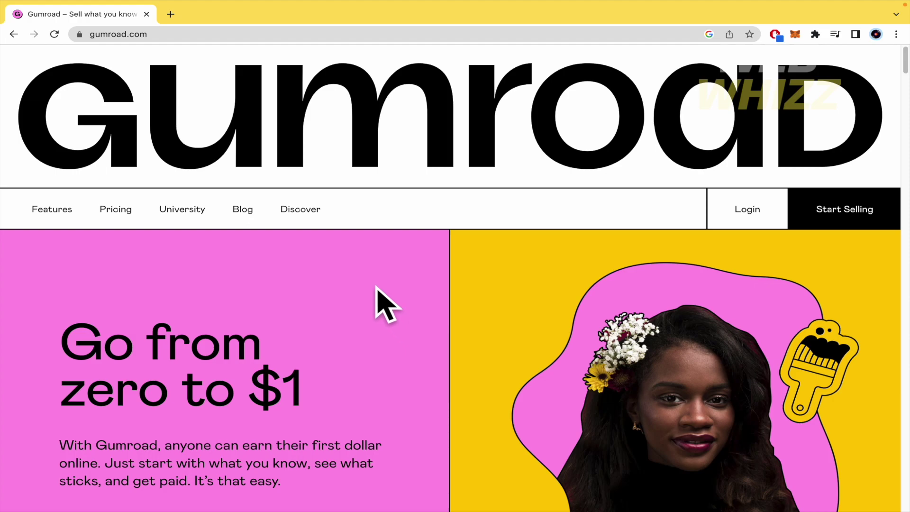
Step: Go to the Start Selling signup page and try the email and password fields
{"action": "left_click", "coordinate": [851, 216]}
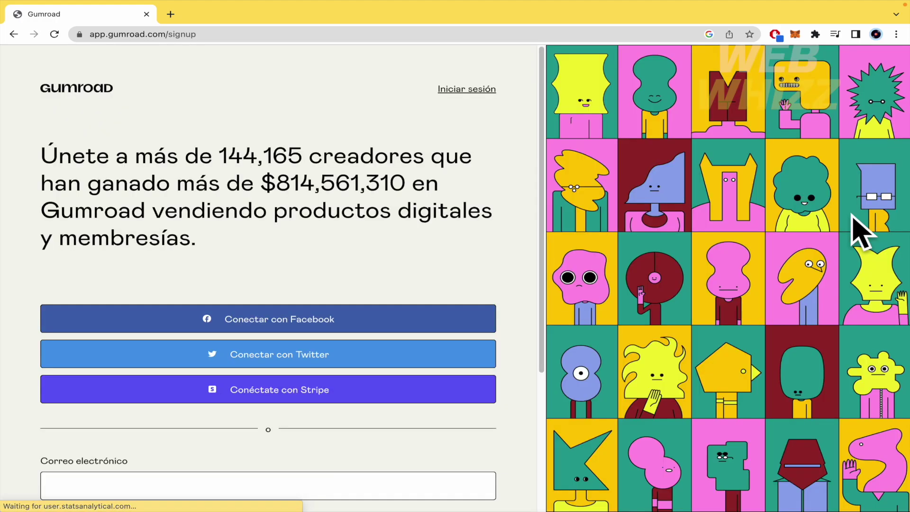
{"action": "scroll", "coordinate": [471, 270], "scroll_direction": "down", "scroll_amount": 4}
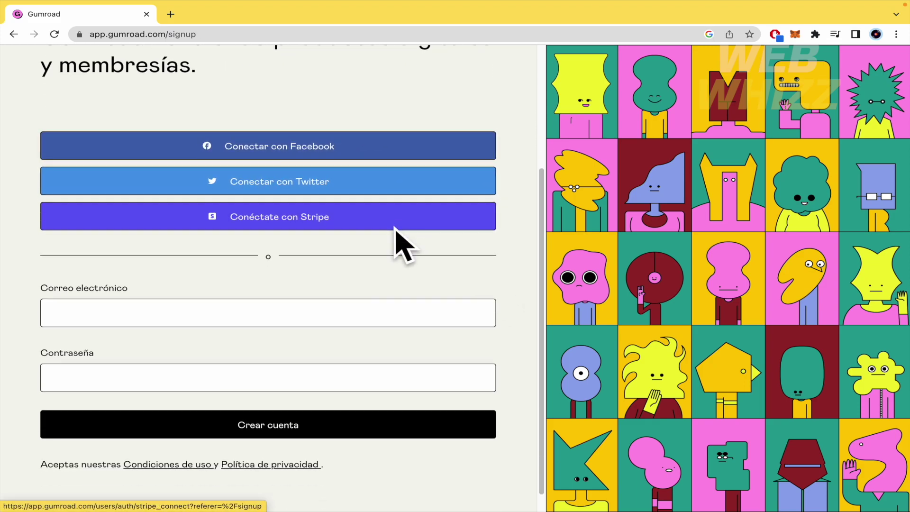
{"action": "scroll", "coordinate": [469, 306], "scroll_direction": "down", "scroll_amount": 1}
{"action": "left_click", "coordinate": [286, 407]}
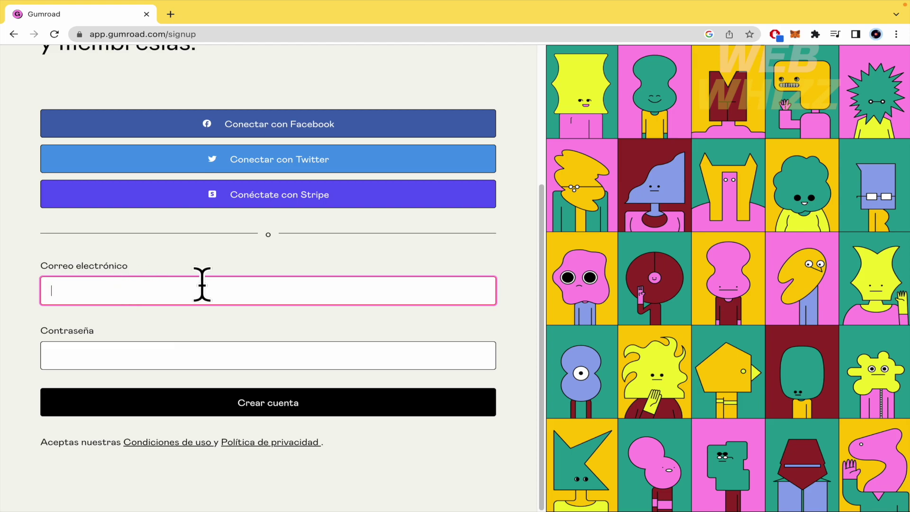
{"action": "left_click", "coordinate": [256, 355]}
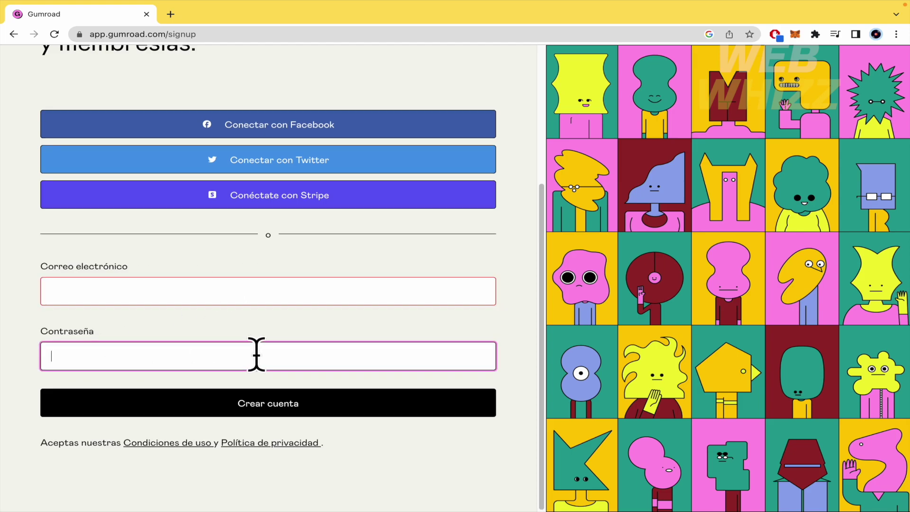
Step: Sign in with Facebook, confirming Continuar on the Facebook consent page
{"action": "scroll", "coordinate": [274, 260], "scroll_direction": "up", "scroll_amount": 2}
{"action": "left_click", "coordinate": [281, 208]}
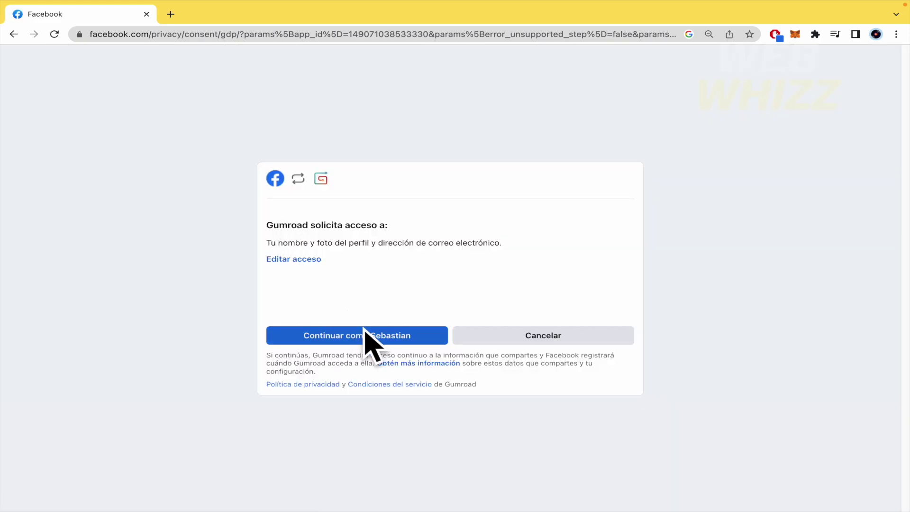
{"action": "left_click", "coordinate": [366, 334]}
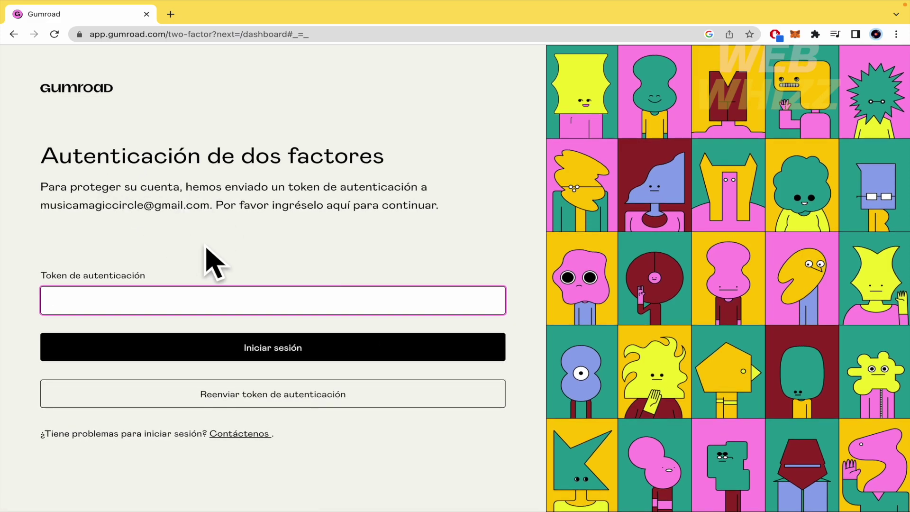
Step: Enter the emailed authentication token and submit it with Iniciar sesión to finish signing in
{"action": "left_click_drag", "start_coordinate": [40, 207], "coordinate": [212, 205]}
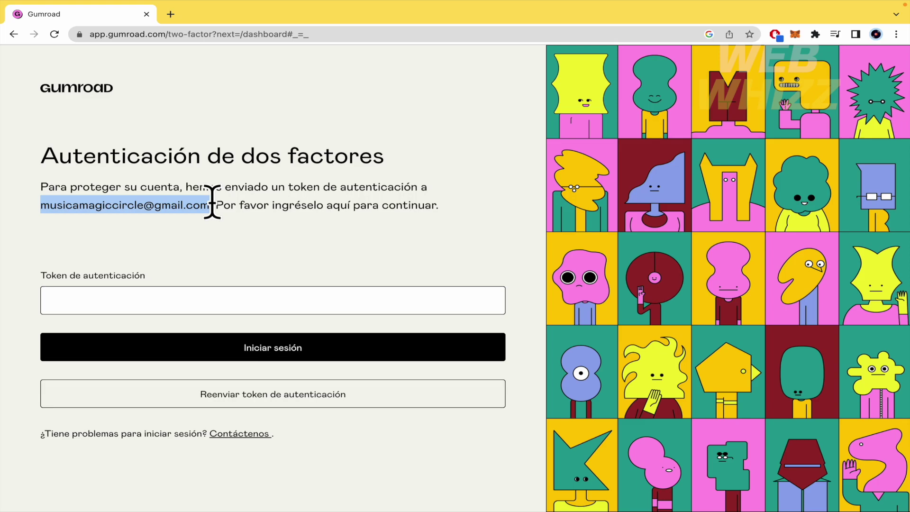
{"action": "left_click", "coordinate": [210, 288]}
{"action": "left_click", "coordinate": [225, 353]}
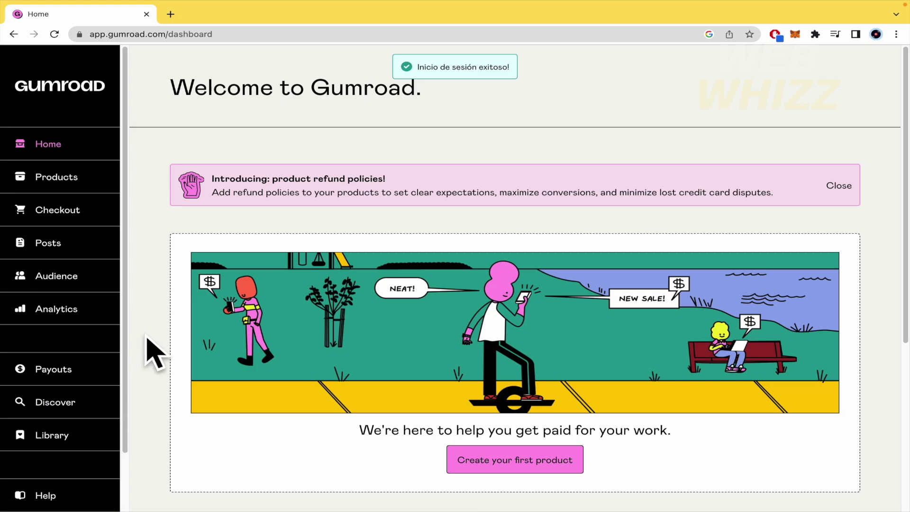
Step: Review the Home dashboard's Getting started checklist and choose Create your first product
{"action": "scroll", "coordinate": [154, 353], "scroll_direction": "down", "scroll_amount": 5}
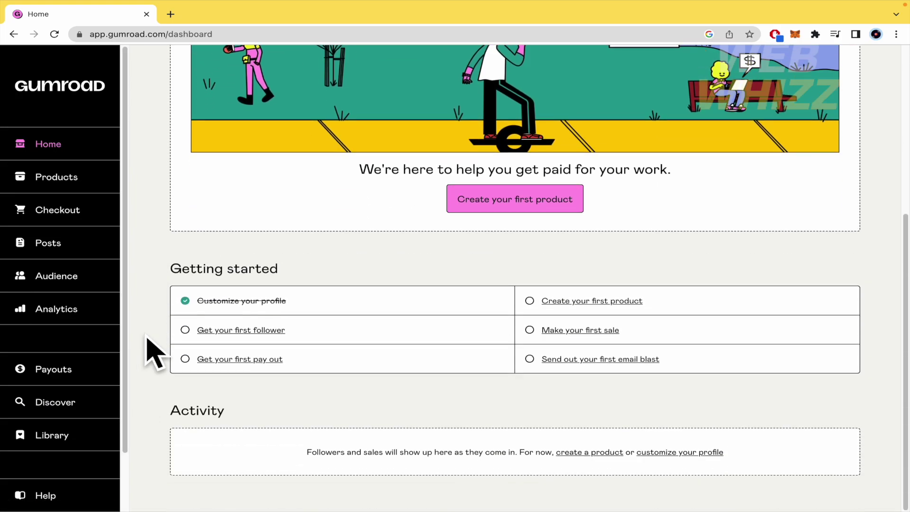
{"action": "left_click_drag", "start_coordinate": [173, 264], "coordinate": [325, 278]}
{"action": "left_click", "coordinate": [324, 274]}
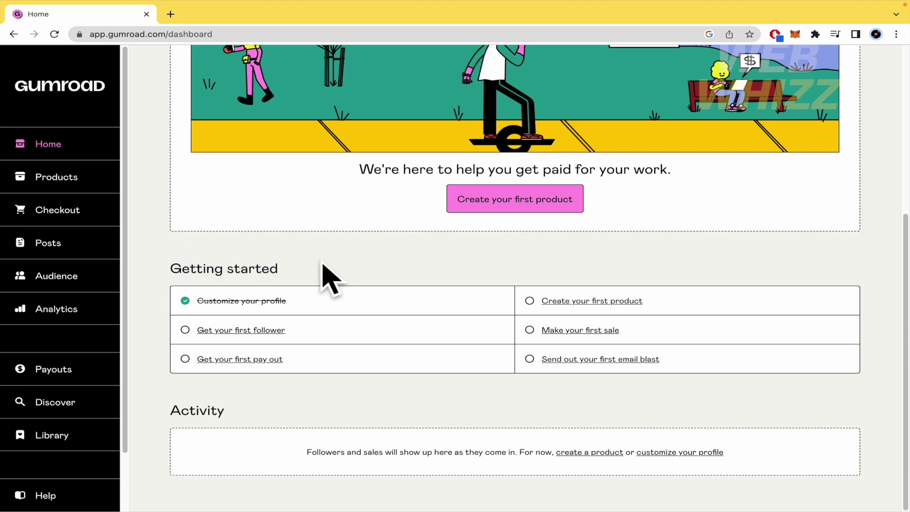
{"action": "scroll", "coordinate": [327, 277], "scroll_direction": "up", "scroll_amount": 1}
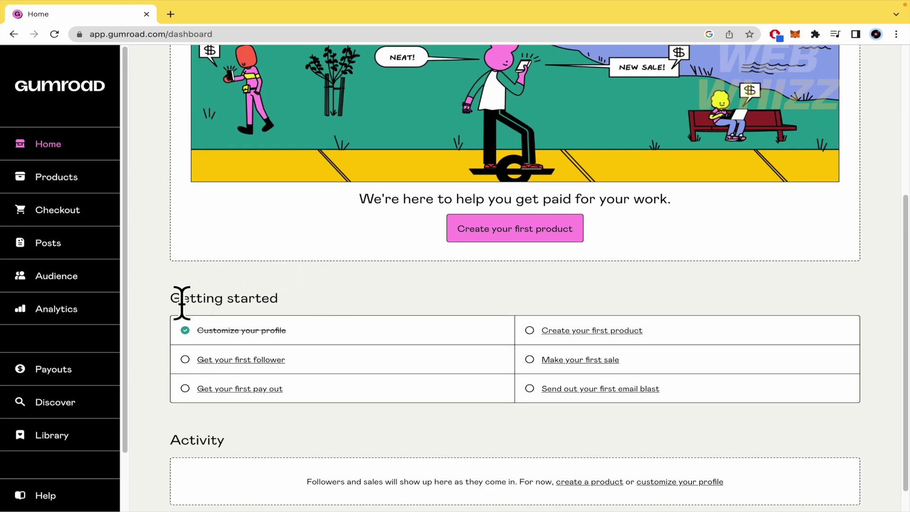
{"action": "scroll", "coordinate": [175, 306], "scroll_direction": "down", "scroll_amount": 1}
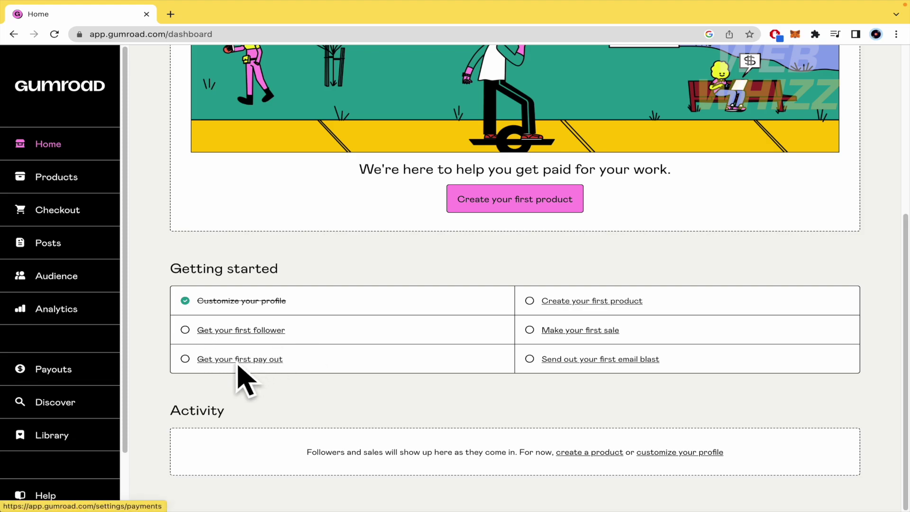
{"action": "left_click", "coordinate": [569, 302]}
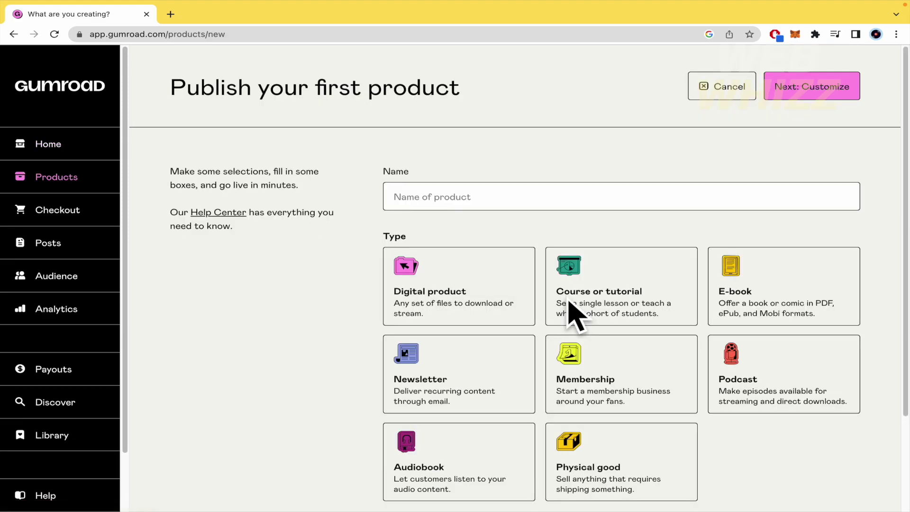
Step: Name the product TEST, make it an E-book priced $25, and continue to Customize
{"action": "scroll", "coordinate": [356, 317], "scroll_direction": "down", "scroll_amount": 2}
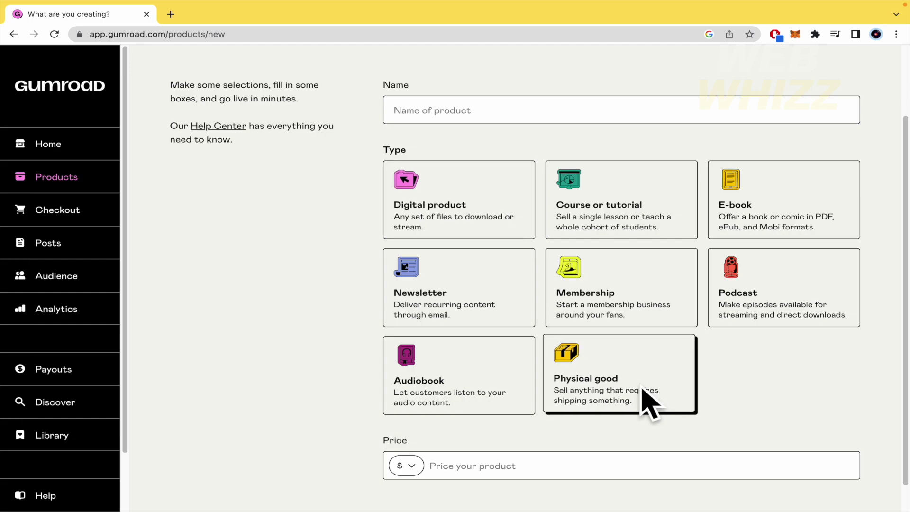
{"action": "left_click", "coordinate": [489, 113]}
{"action": "type", "text": "TEST"}
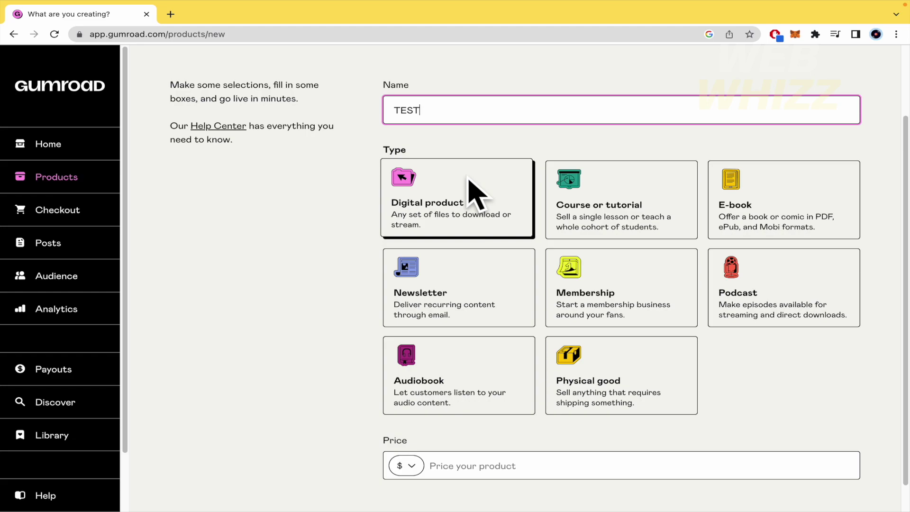
{"action": "left_click", "coordinate": [774, 216]}
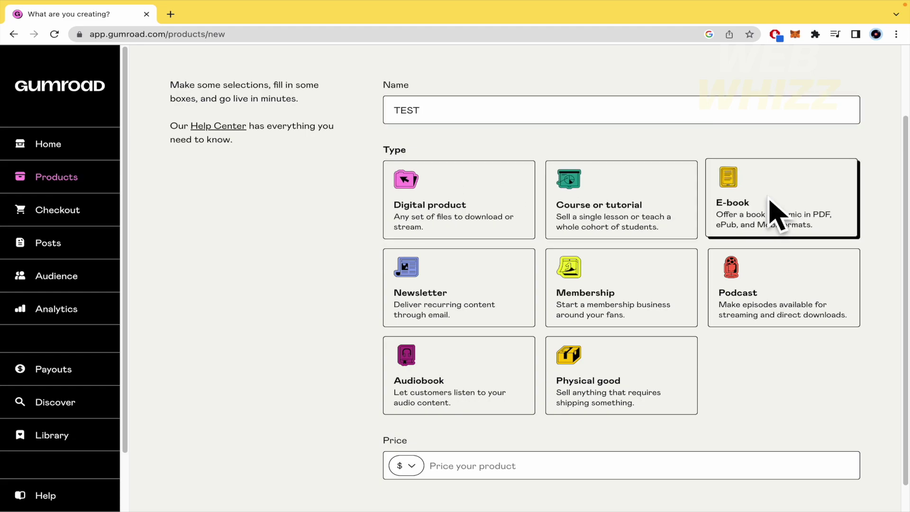
{"action": "scroll", "coordinate": [860, 396], "scroll_direction": "down", "scroll_amount": 1}
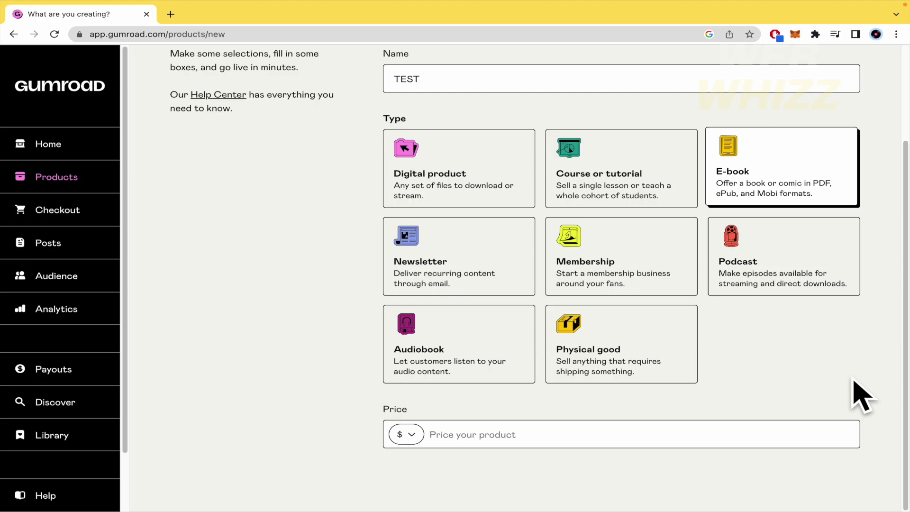
{"action": "left_click", "coordinate": [515, 431]}
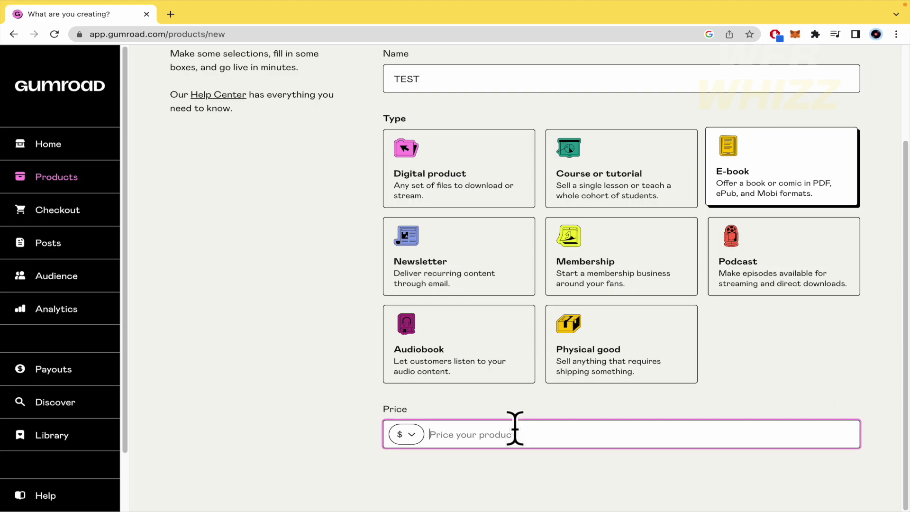
{"action": "type", "text": "25"}
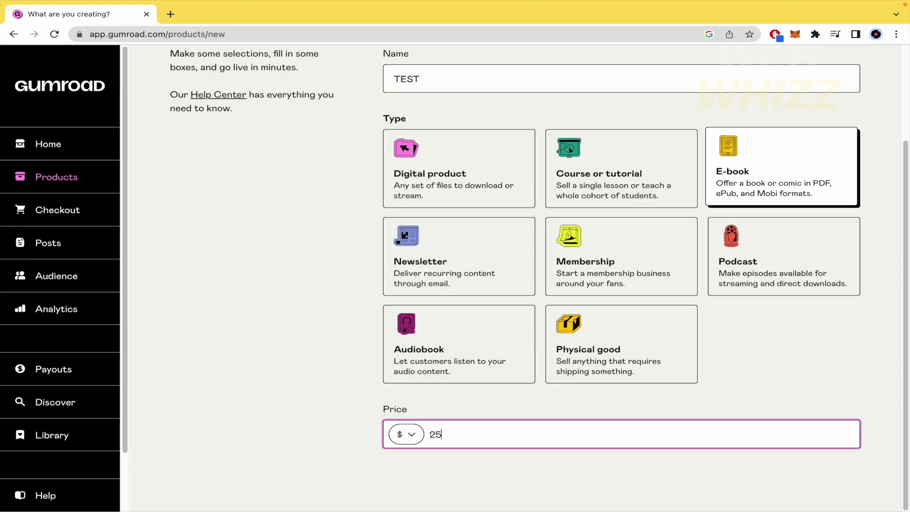
{"action": "left_click", "coordinate": [496, 462]}
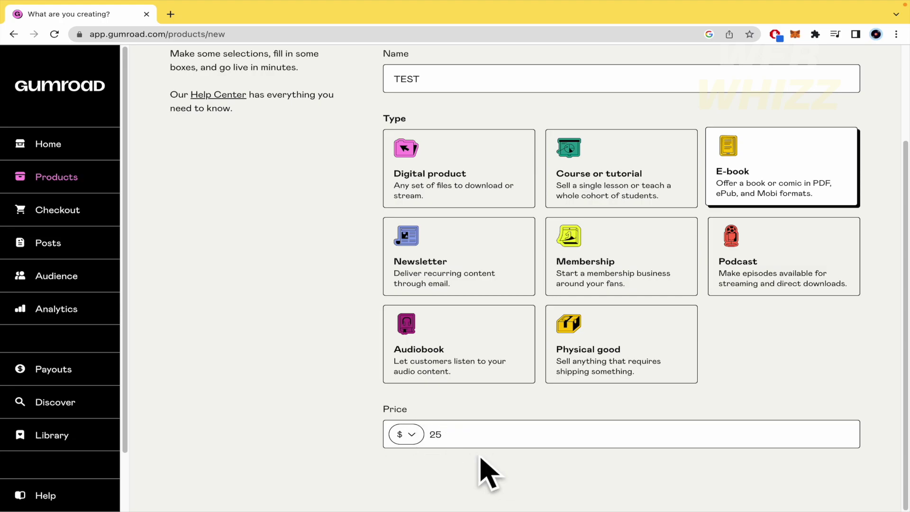
{"action": "scroll", "coordinate": [487, 471], "scroll_direction": "up", "scroll_amount": 3}
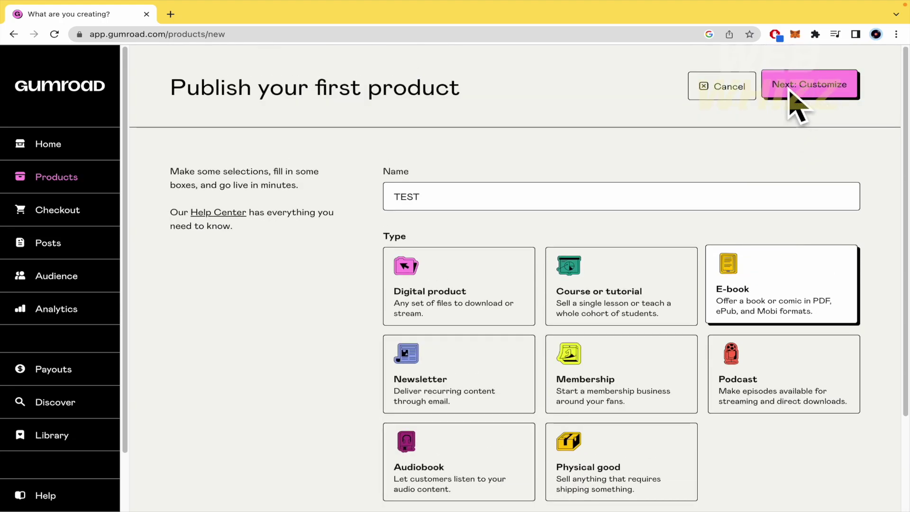
{"action": "left_click", "coordinate": [827, 87]}
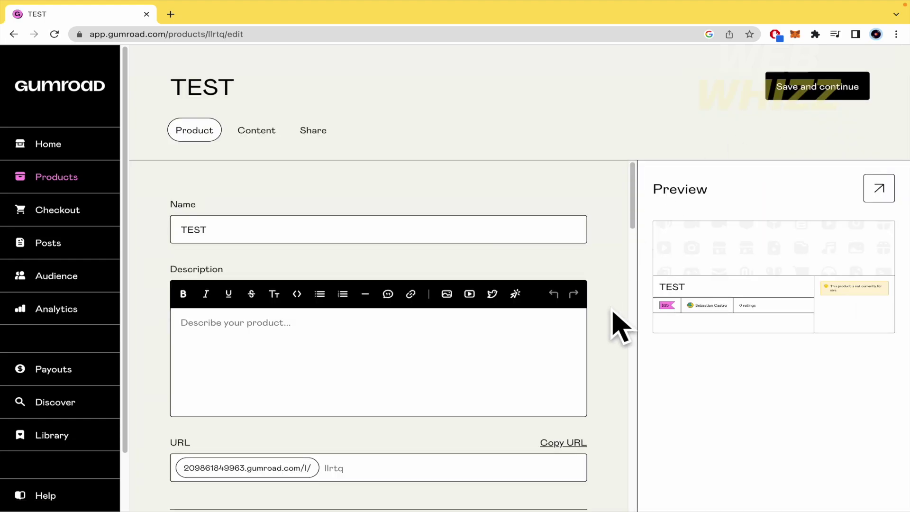
{"action": "scroll", "coordinate": [620, 326], "scroll_direction": "down", "scroll_amount": 2}
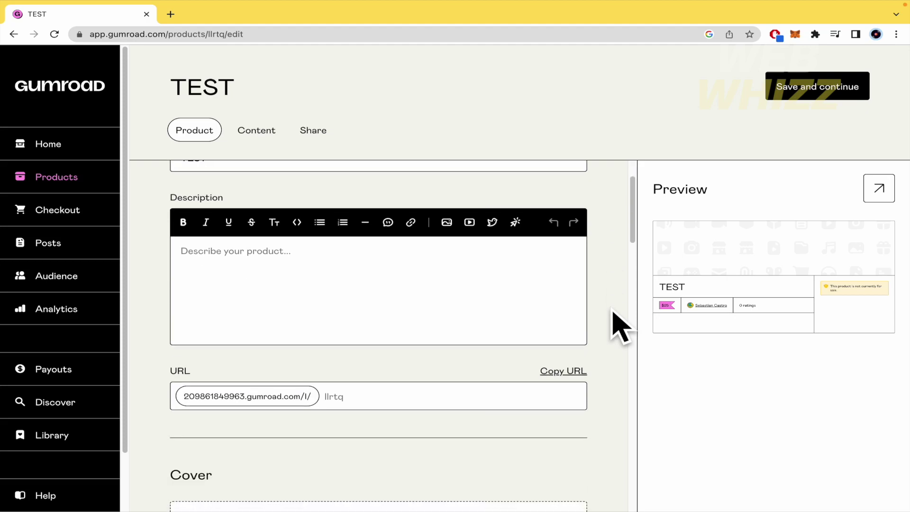
{"action": "left_click", "coordinate": [467, 300]}
{"action": "scroll", "coordinate": [467, 301], "scroll_direction": "up", "scroll_amount": 1}
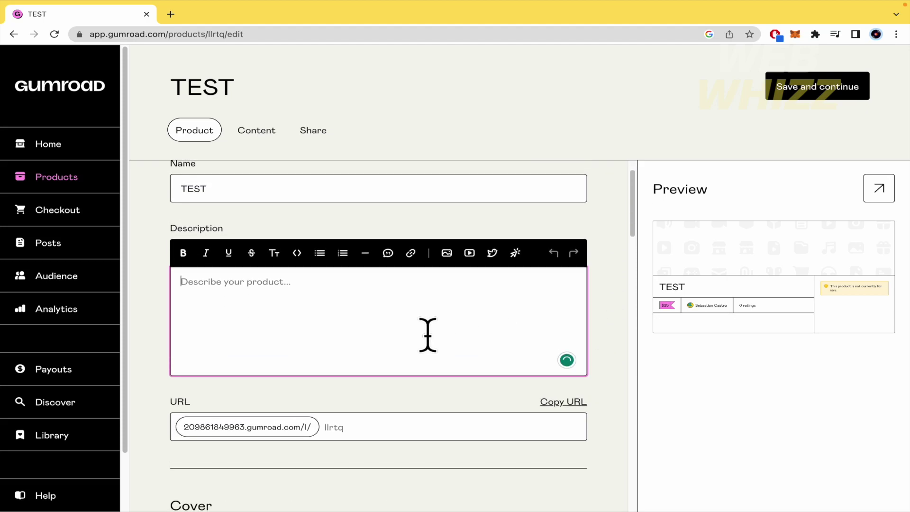
{"action": "scroll", "coordinate": [427, 331], "scroll_direction": "up", "scroll_amount": 1}
{"action": "type", "text": "TE"}
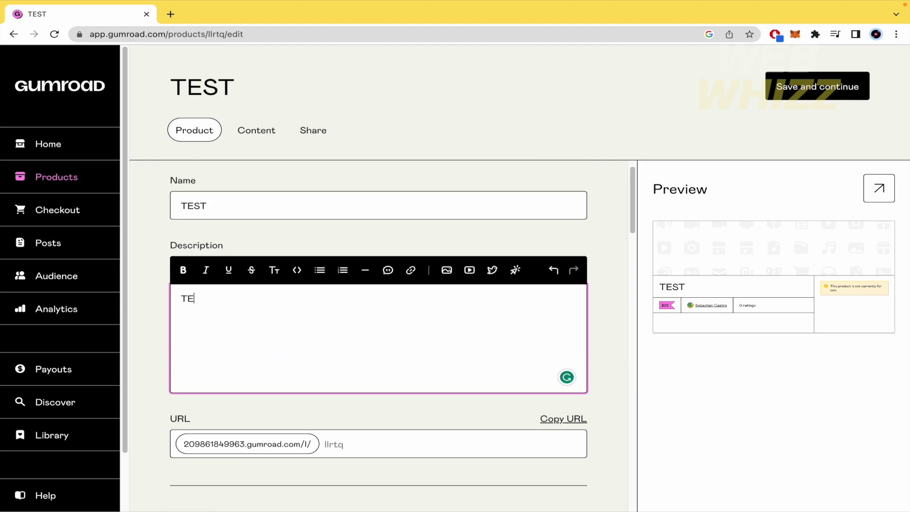
{"action": "type", "text": "ST TEST TEST"}
{"action": "left_click", "coordinate": [613, 383]}
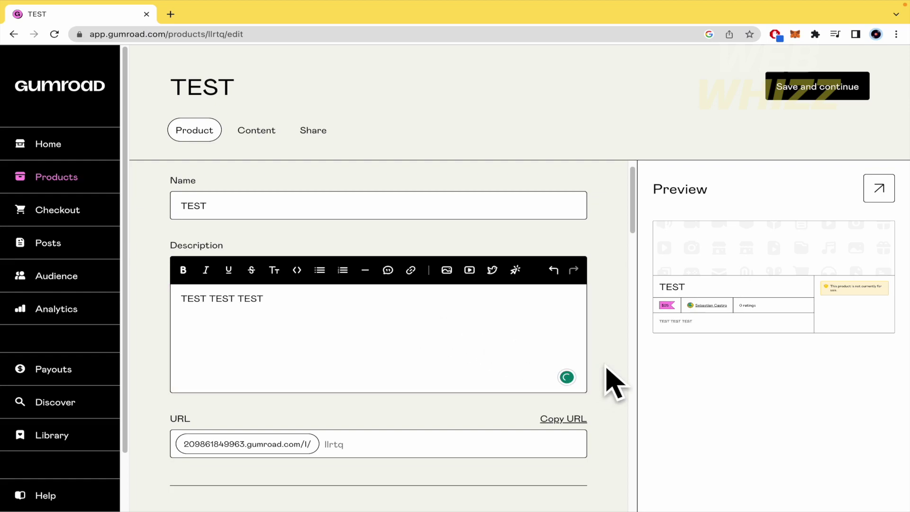
{"action": "scroll", "coordinate": [614, 382], "scroll_direction": "down", "scroll_amount": 2}
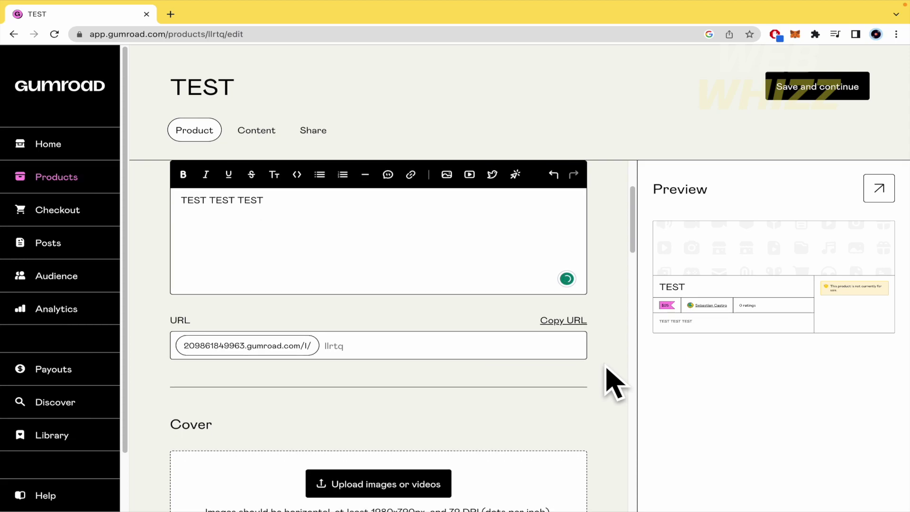
{"action": "scroll", "coordinate": [614, 382], "scroll_direction": "down", "scroll_amount": 1}
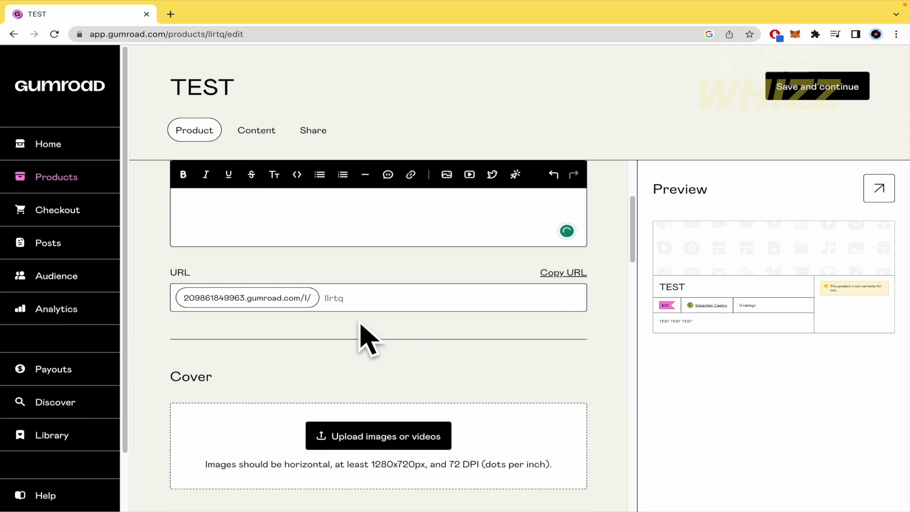
{"action": "left_click", "coordinate": [350, 298]}
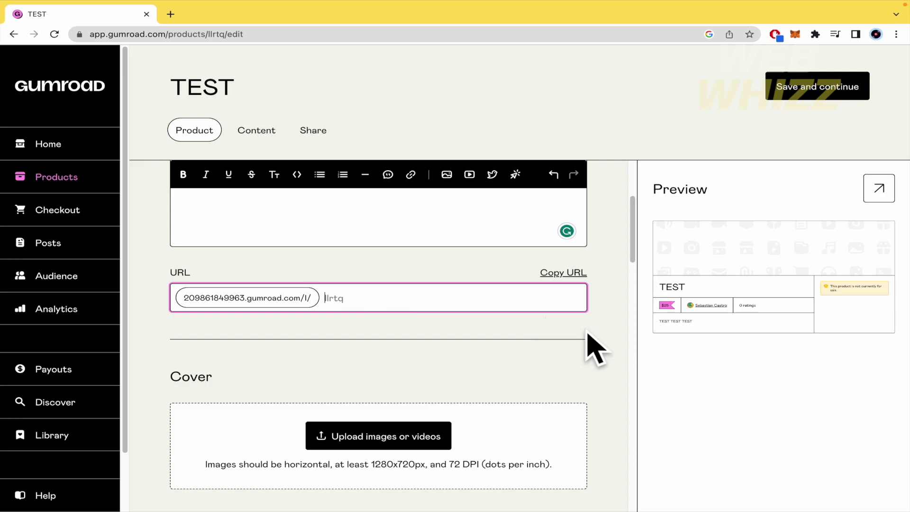
{"action": "scroll", "coordinate": [589, 333], "scroll_direction": "down", "scroll_amount": 1}
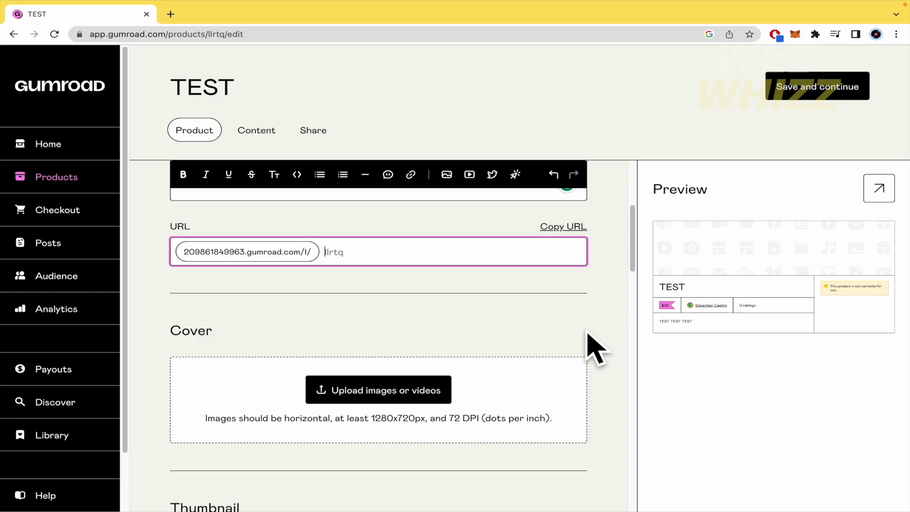
{"action": "scroll", "coordinate": [588, 346], "scroll_direction": "down", "scroll_amount": 3}
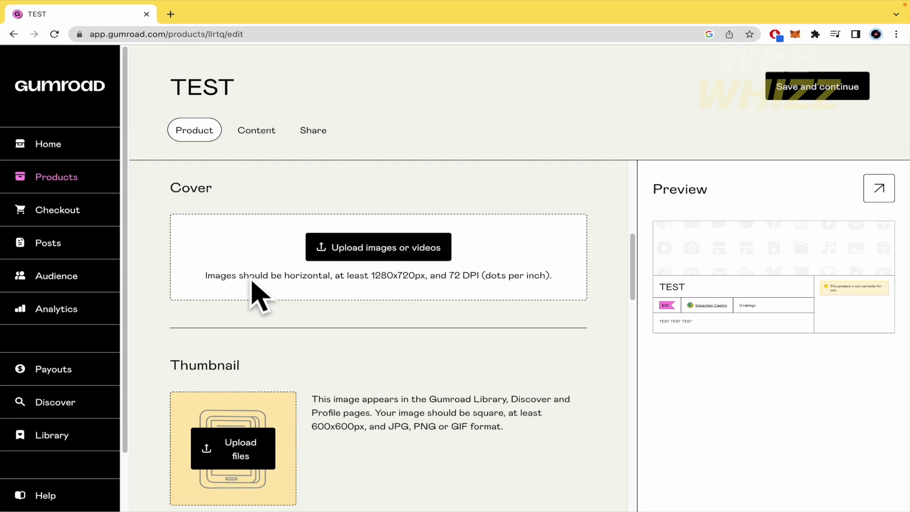
{"action": "left_click_drag", "start_coordinate": [202, 276], "coordinate": [568, 280]}
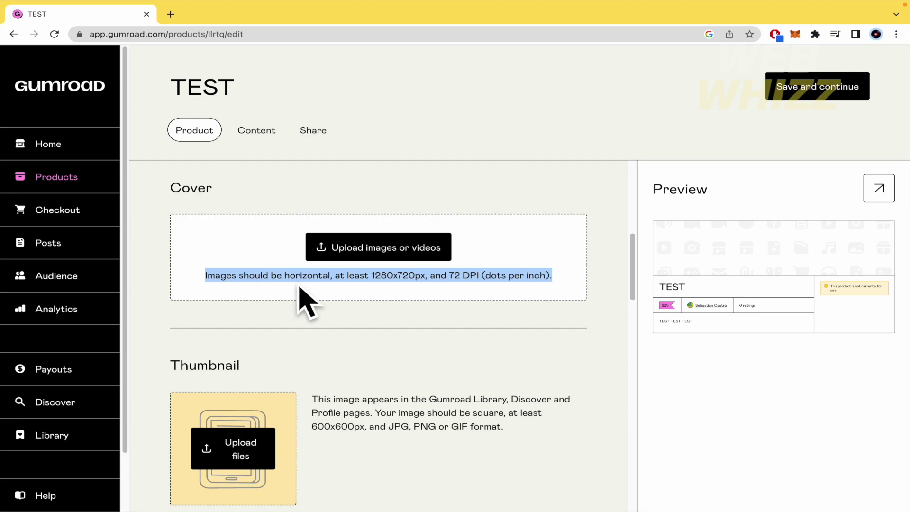
{"action": "left_click_drag", "start_coordinate": [354, 276], "coordinate": [524, 275]}
{"action": "left_click", "coordinate": [584, 305]}
{"action": "scroll", "coordinate": [589, 320], "scroll_direction": "down", "scroll_amount": 3}
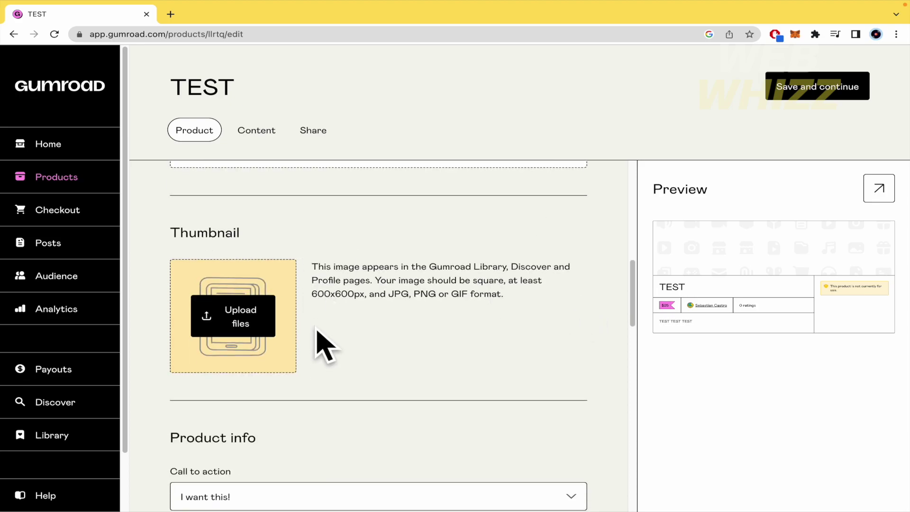
{"action": "scroll", "coordinate": [314, 345], "scroll_direction": "down", "scroll_amount": 1}
{"action": "left_click_drag", "start_coordinate": [312, 214], "coordinate": [509, 248]}
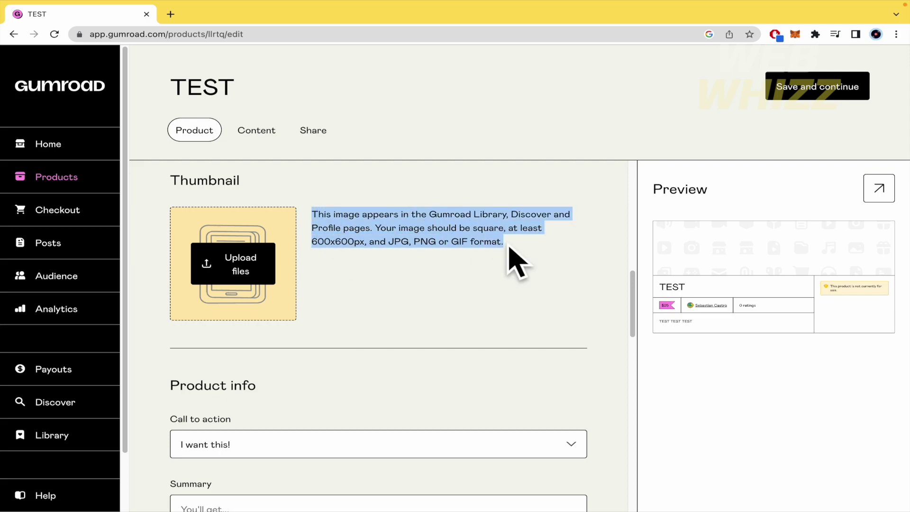
{"action": "left_click", "coordinate": [514, 244]}
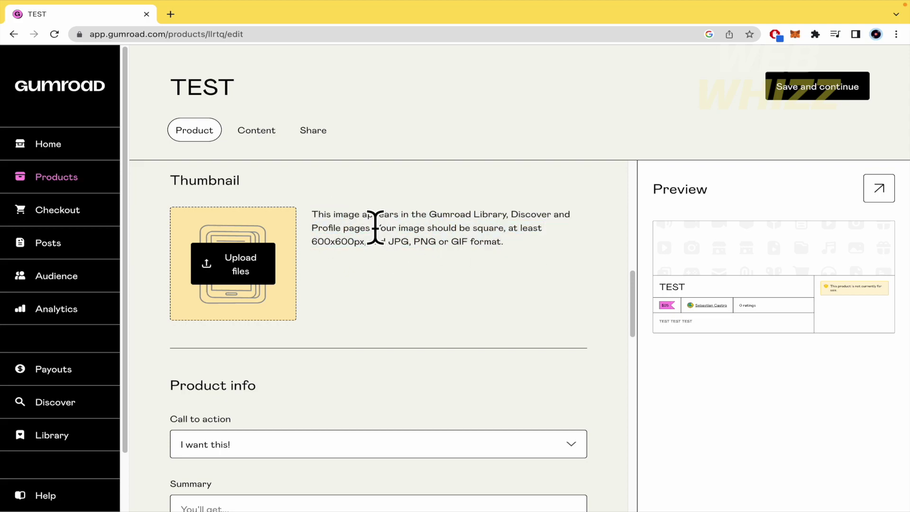
{"action": "left_click_drag", "start_coordinate": [374, 228], "coordinate": [544, 242]}
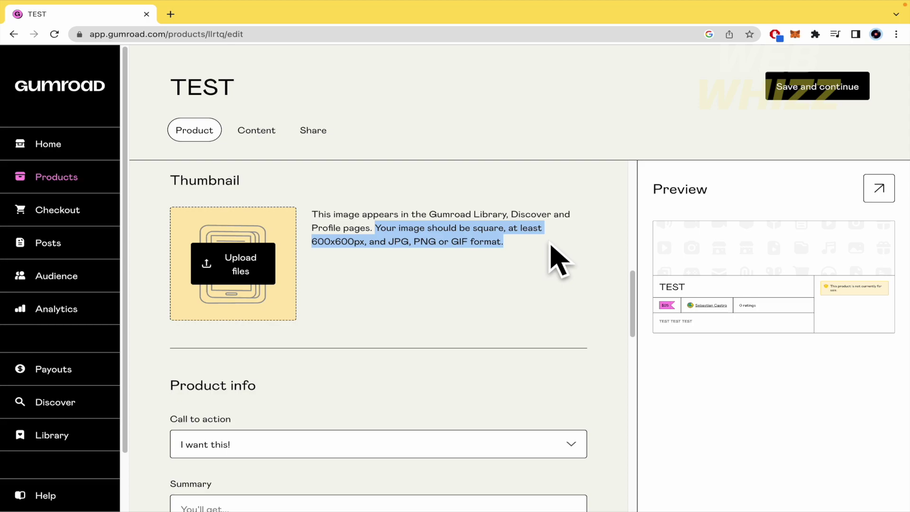
{"action": "left_click", "coordinate": [327, 241]}
{"action": "left_click_drag", "start_coordinate": [311, 241], "coordinate": [455, 255]}
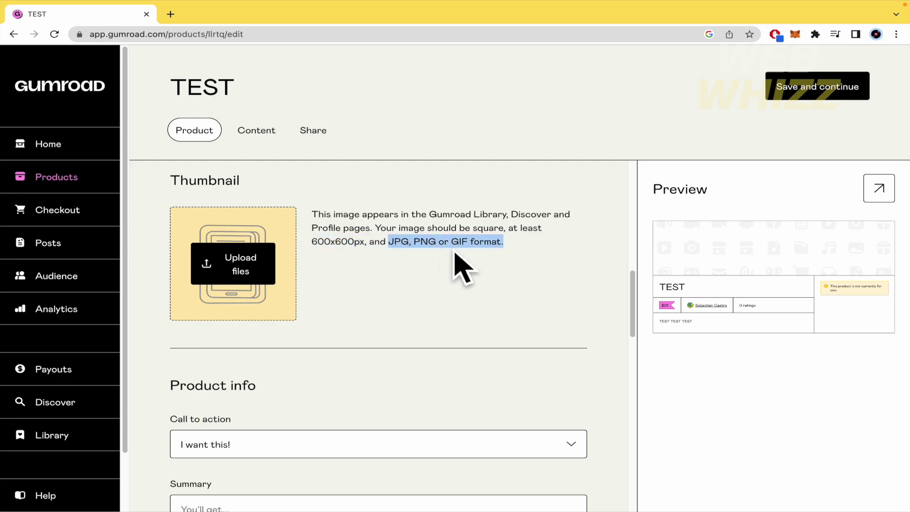
{"action": "left_click", "coordinate": [451, 240]}
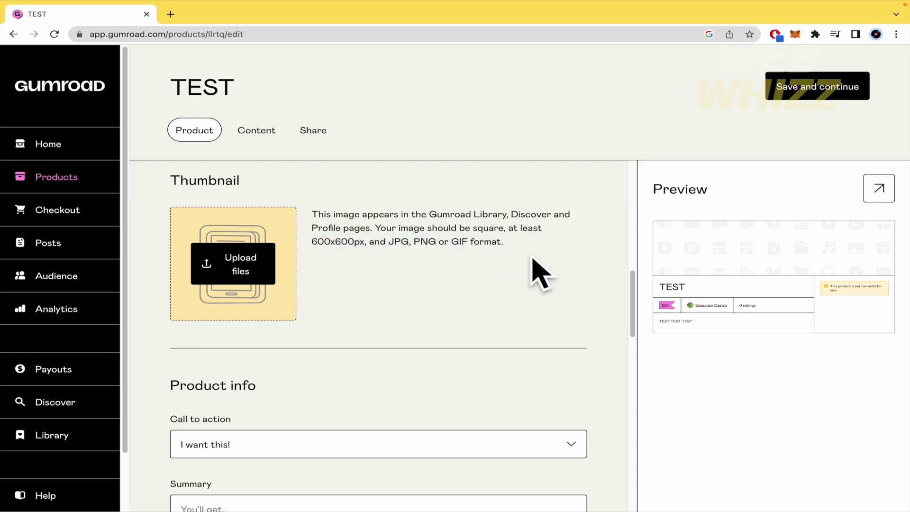
{"action": "scroll", "coordinate": [531, 257], "scroll_direction": "down", "scroll_amount": 4}
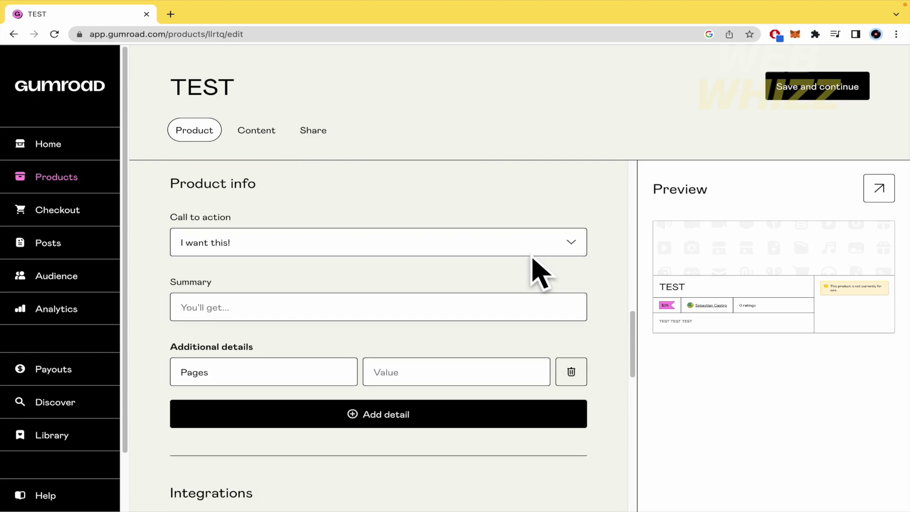
{"action": "left_click", "coordinate": [506, 243]}
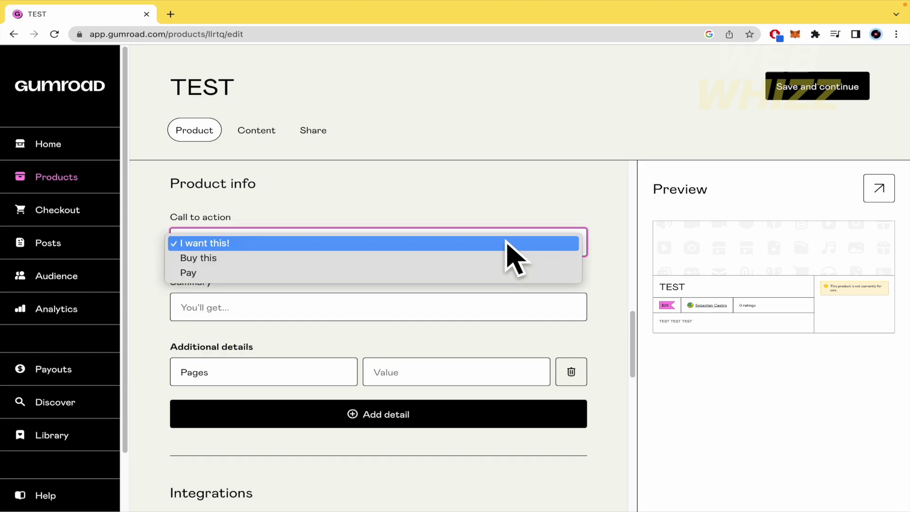
{"action": "left_click", "coordinate": [506, 243]}
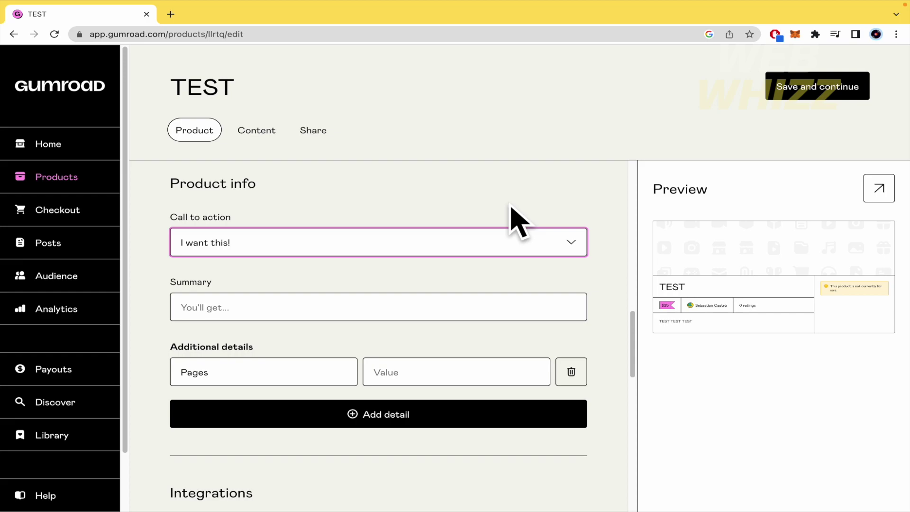
{"action": "left_click", "coordinate": [517, 232]}
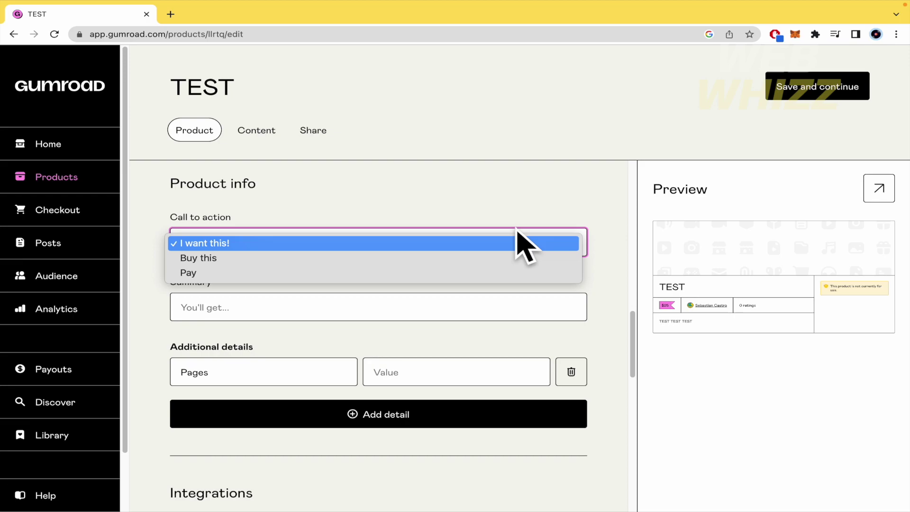
{"action": "left_click", "coordinate": [500, 209]}
{"action": "scroll", "coordinate": [499, 204], "scroll_direction": "down", "scroll_amount": 1}
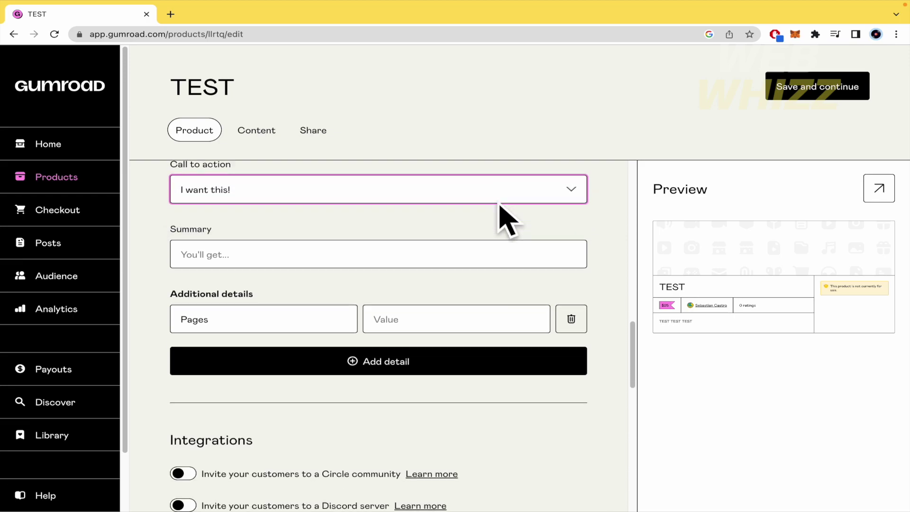
{"action": "scroll", "coordinate": [499, 205], "scroll_direction": "down", "scroll_amount": 1}
{"action": "left_click", "coordinate": [464, 223]}
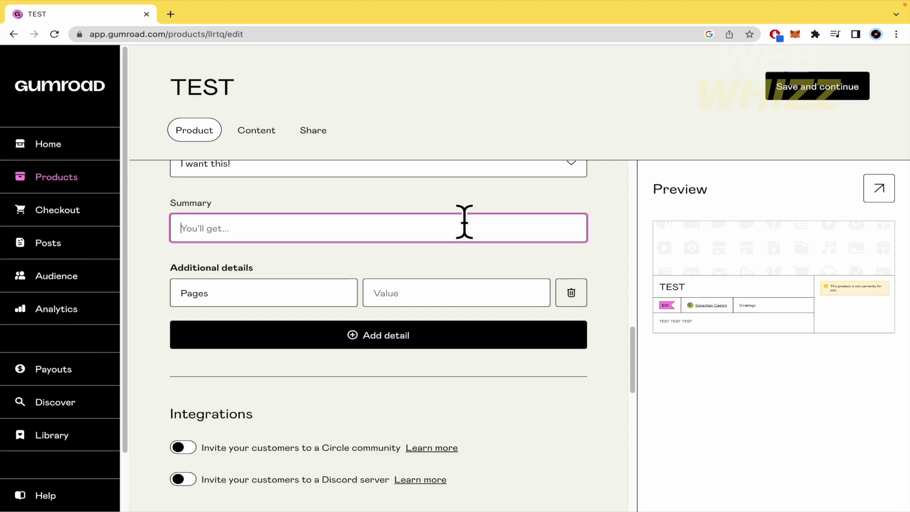
Step: Set the product summary to 'TEST TEST'
{"action": "type", "text": "TE"}
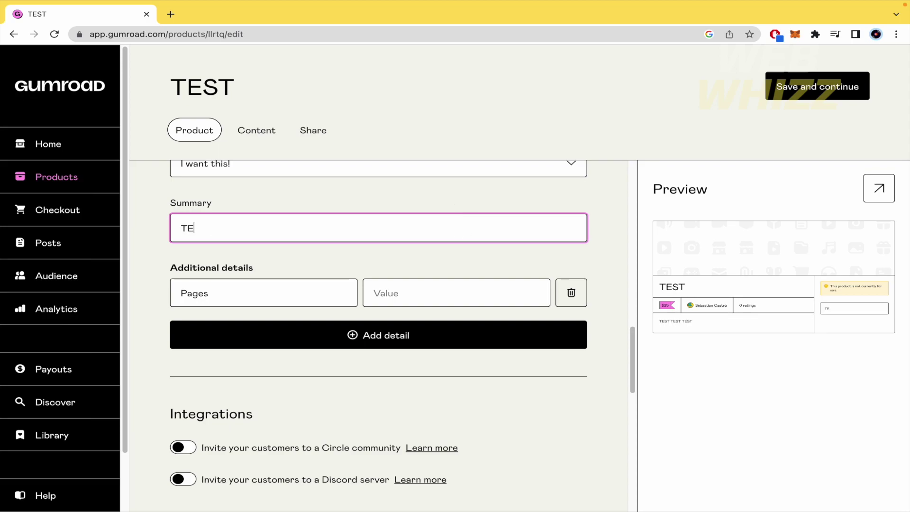
{"action": "type", "text": "ST TES T"}
{"action": "key", "text": "BackSpace"}
{"action": "key", "text": "BackSpace"}
{"action": "type", "text": "T"}
Step: Enter 'Pages 30' as an additional detail with the value 25
{"action": "scroll", "coordinate": [412, 307], "scroll_direction": "down", "scroll_amount": 2}
{"action": "left_click", "coordinate": [301, 228]}
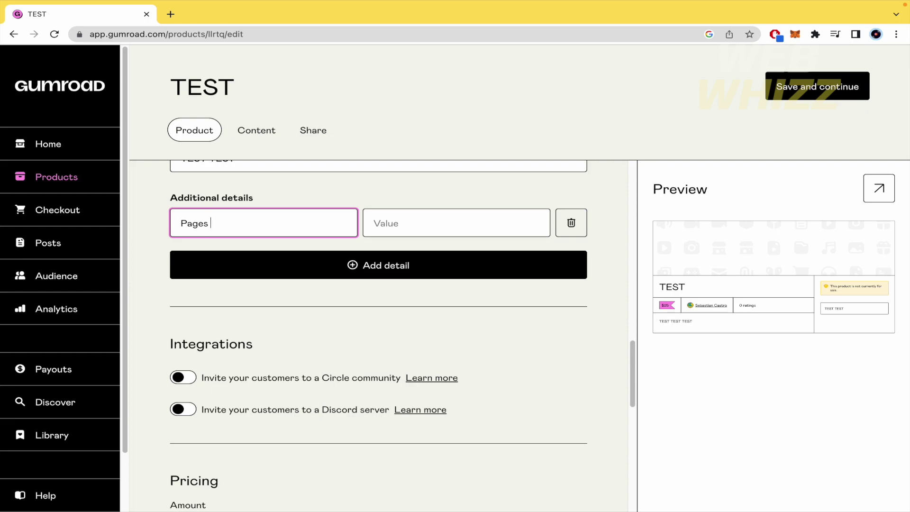
{"action": "type", "text": "30"}
{"action": "left_click", "coordinate": [493, 210]}
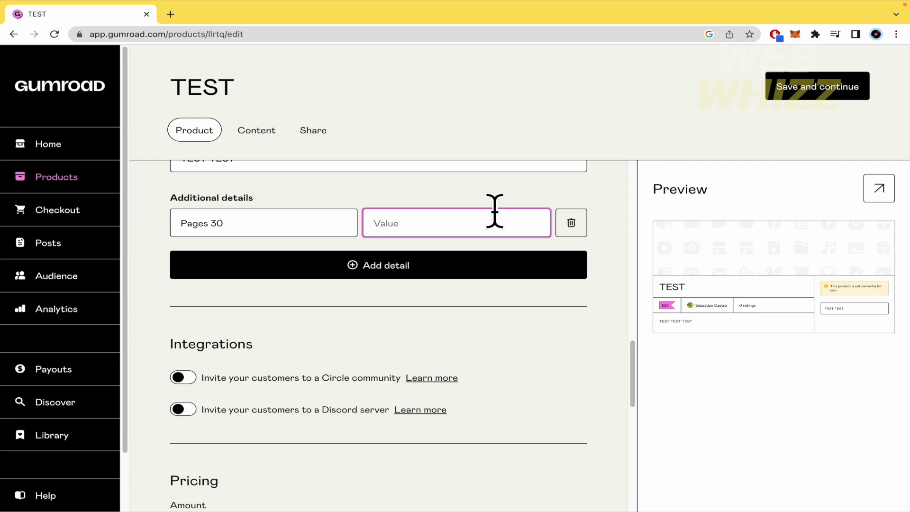
{"action": "type", "text": "25"}
{"action": "left_click", "coordinate": [560, 307]}
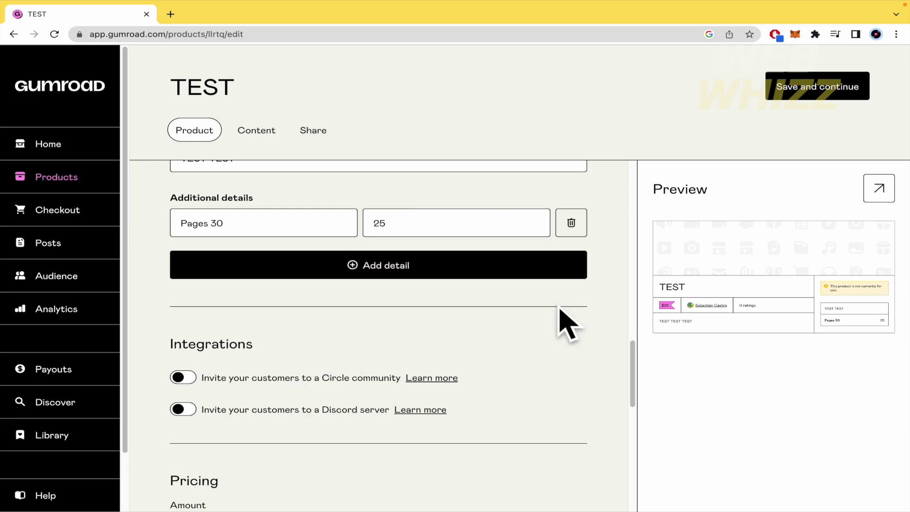
Step: Clear the 25 value and delete the two extra empty detail rows, keeping 'Pages 30'
{"action": "left_click", "coordinate": [410, 250]}
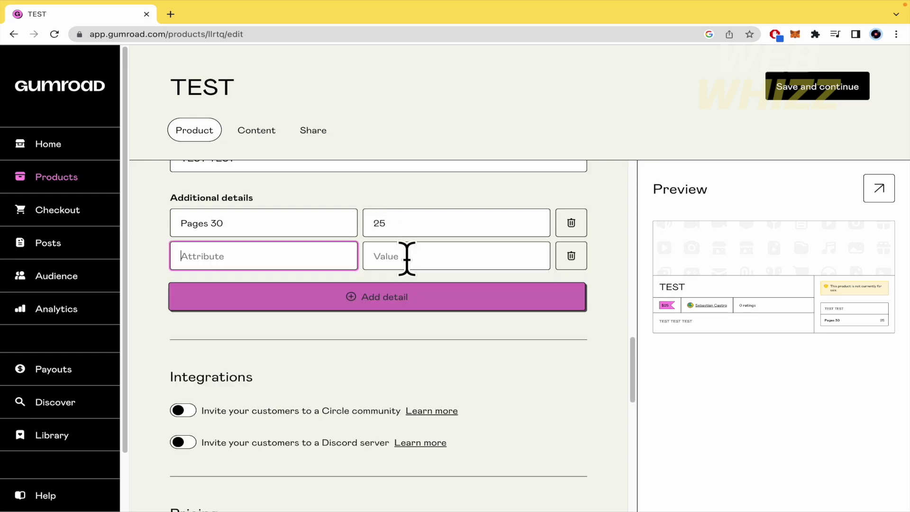
{"action": "left_click", "coordinate": [404, 296]}
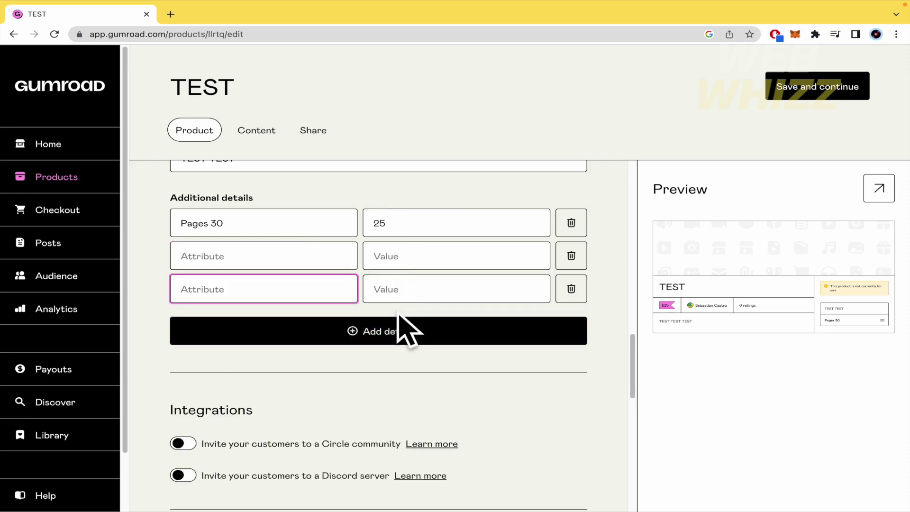
{"action": "key", "text": "shift+Tab"}
{"action": "key", "text": "shift+Tab"}
{"action": "key", "text": "shift+Tab"}
{"action": "key", "text": "shift+Tab"}
{"action": "key", "text": "shift+Tab"}
{"action": "key", "text": "BackSpace"}
{"action": "left_click", "coordinate": [615, 320]}
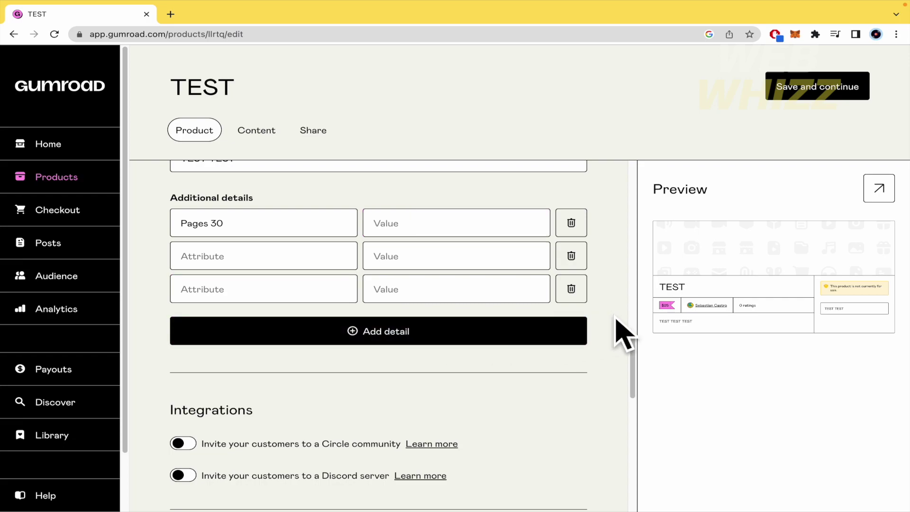
{"action": "double_click", "coordinate": [300, 228]}
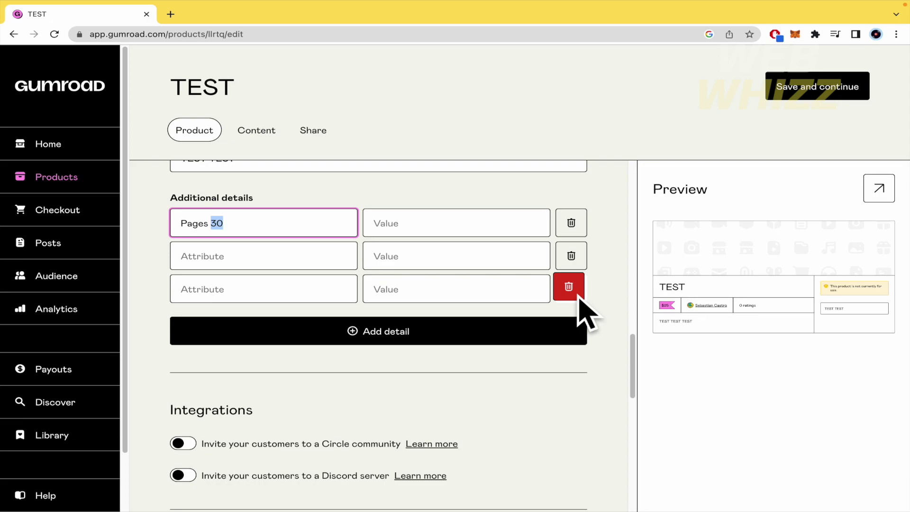
{"action": "left_click", "coordinate": [569, 286]}
{"action": "left_click", "coordinate": [571, 255]}
{"action": "scroll", "coordinate": [599, 325], "scroll_direction": "down", "scroll_amount": 1}
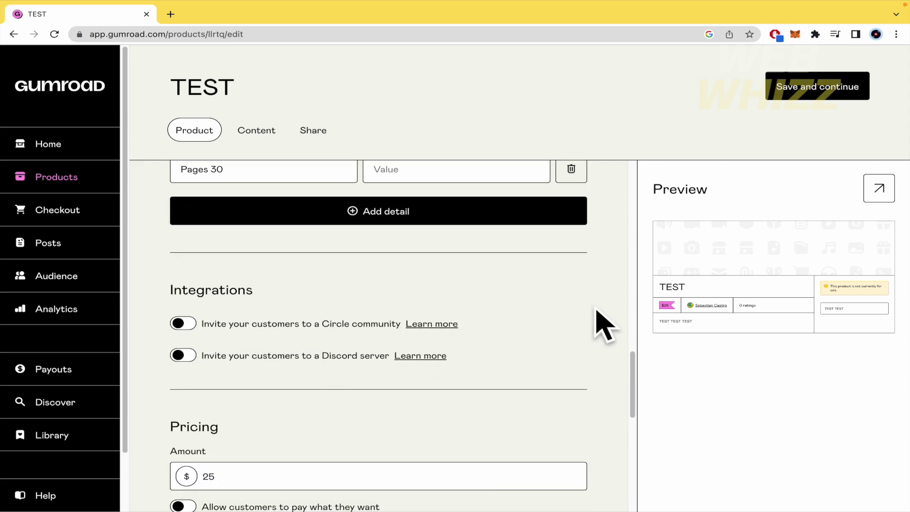
{"action": "scroll", "coordinate": [602, 327], "scroll_direction": "up", "scroll_amount": 1}
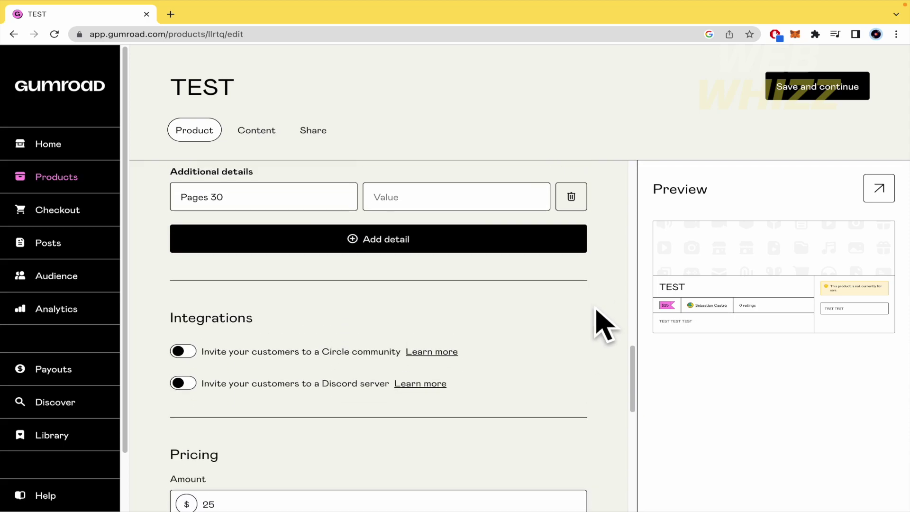
{"action": "scroll", "coordinate": [601, 326], "scroll_direction": "down", "scroll_amount": 3}
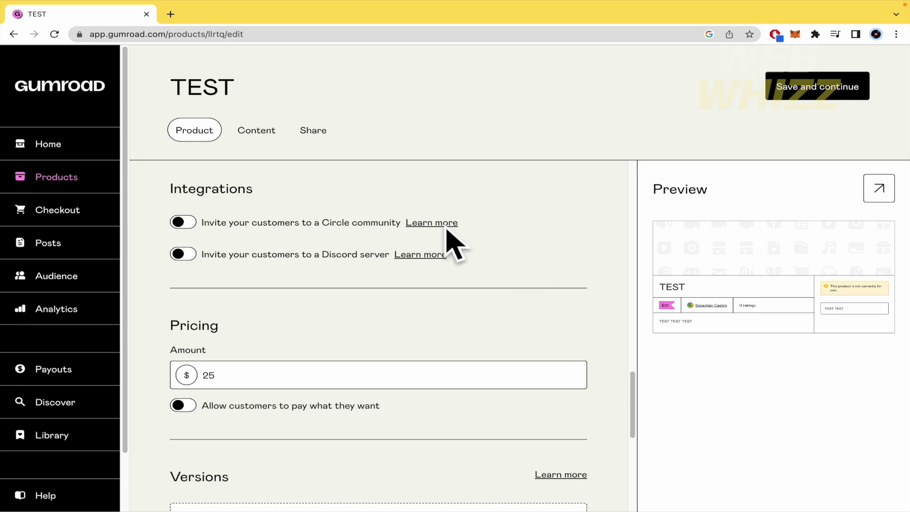
{"action": "scroll", "coordinate": [516, 244], "scroll_direction": "up", "scroll_amount": 5}
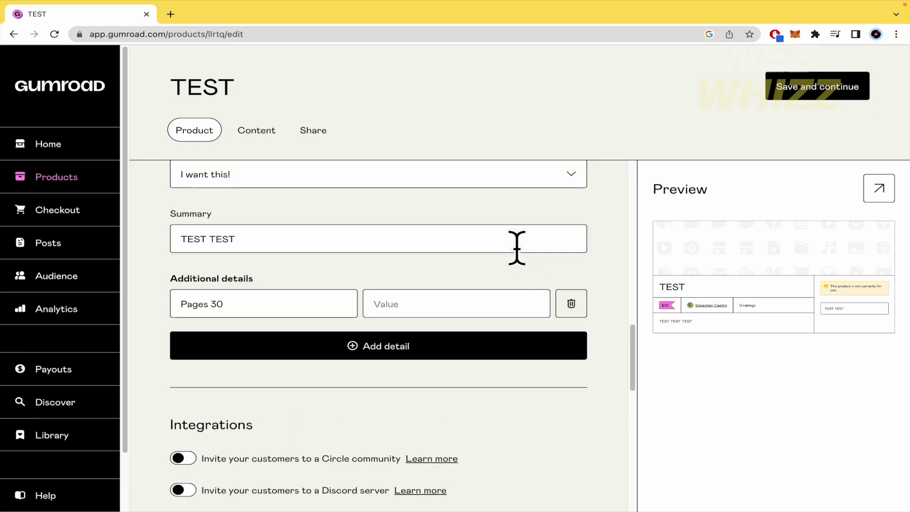
{"action": "scroll", "coordinate": [521, 251], "scroll_direction": "up", "scroll_amount": 15}
{"action": "scroll", "coordinate": [367, 332], "scroll_direction": "down", "scroll_amount": 5}
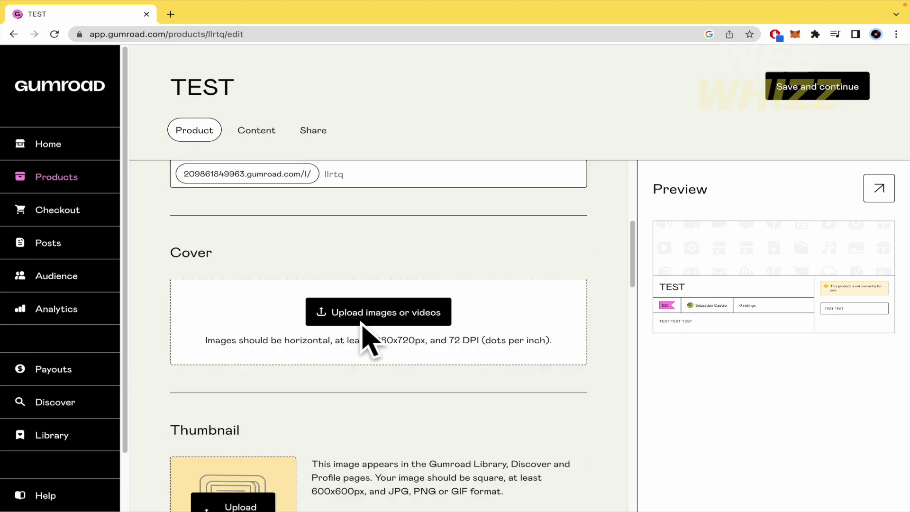
{"action": "scroll", "coordinate": [368, 334], "scroll_direction": "down", "scroll_amount": 15}
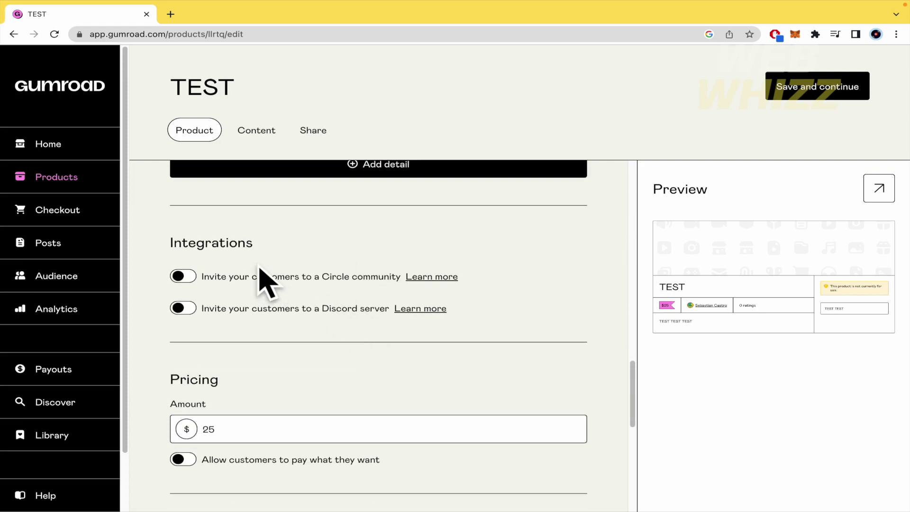
{"action": "scroll", "coordinate": [180, 274], "scroll_direction": "down", "scroll_amount": 1}
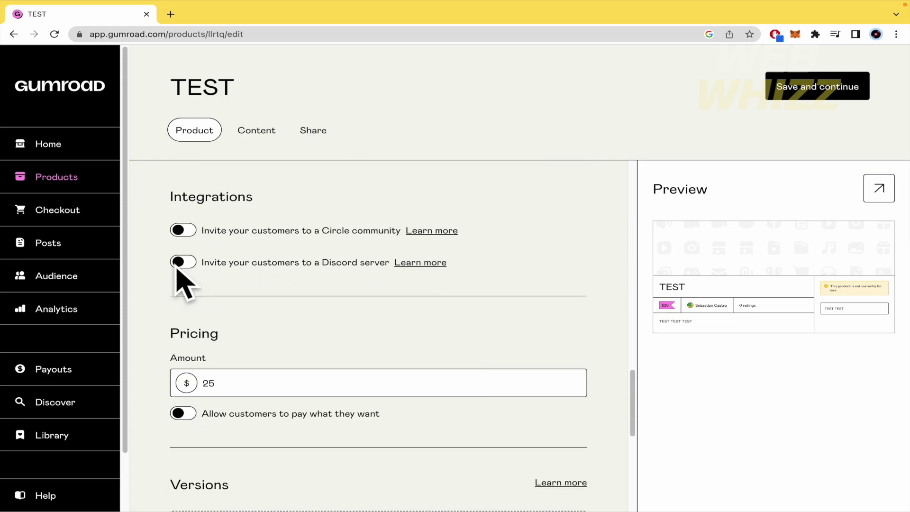
Step: Switch off the Circle community invite and switch on the Discord server invite integration
{"action": "left_click", "coordinate": [182, 230]}
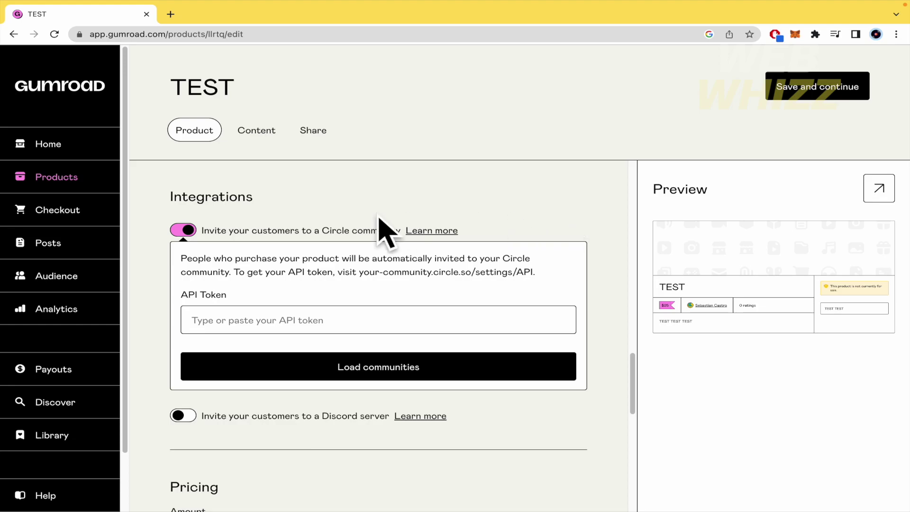
{"action": "left_click", "coordinate": [189, 232]}
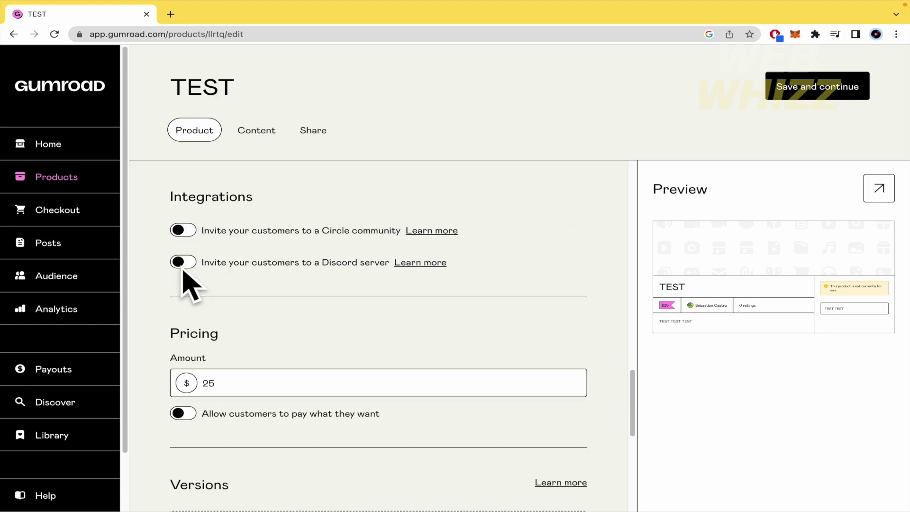
{"action": "left_click", "coordinate": [183, 262]}
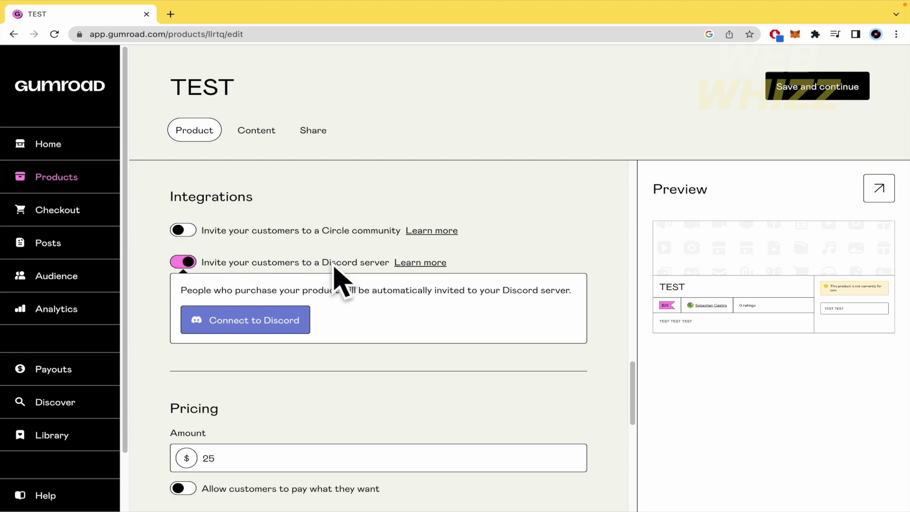
{"action": "left_click_drag", "start_coordinate": [324, 264], "coordinate": [390, 271]}
{"action": "left_click", "coordinate": [548, 247]}
{"action": "scroll", "coordinate": [327, 287], "scroll_direction": "down", "scroll_amount": 1}
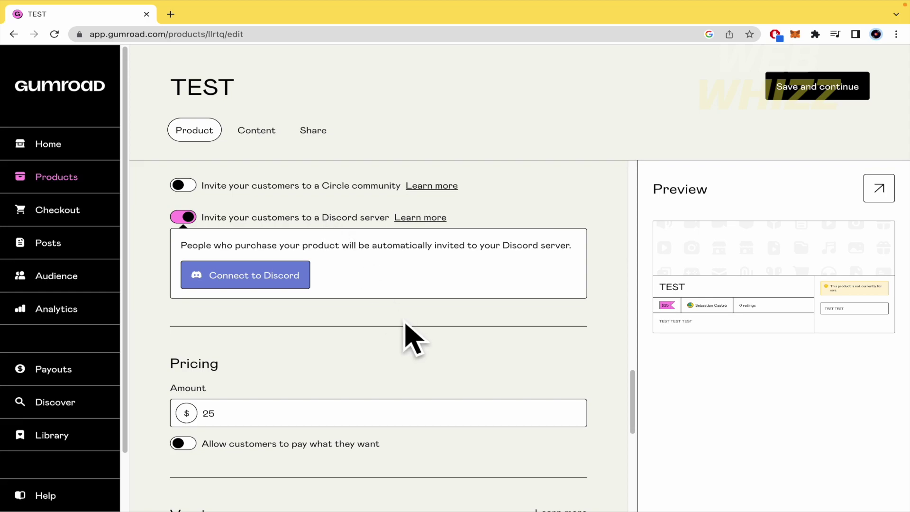
{"action": "scroll", "coordinate": [413, 337], "scroll_direction": "down", "scroll_amount": 2}
{"action": "left_click", "coordinate": [393, 308]}
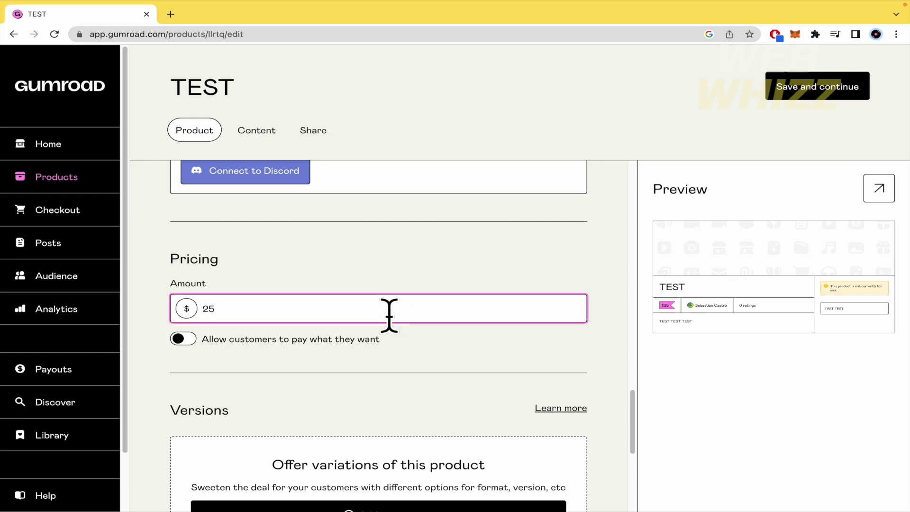
{"action": "left_click", "coordinate": [203, 345]}
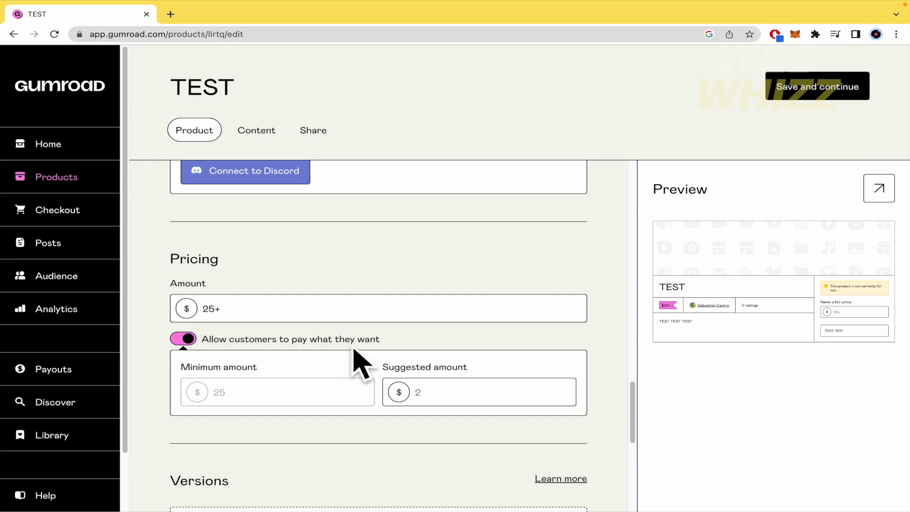
{"action": "left_click", "coordinate": [282, 313]}
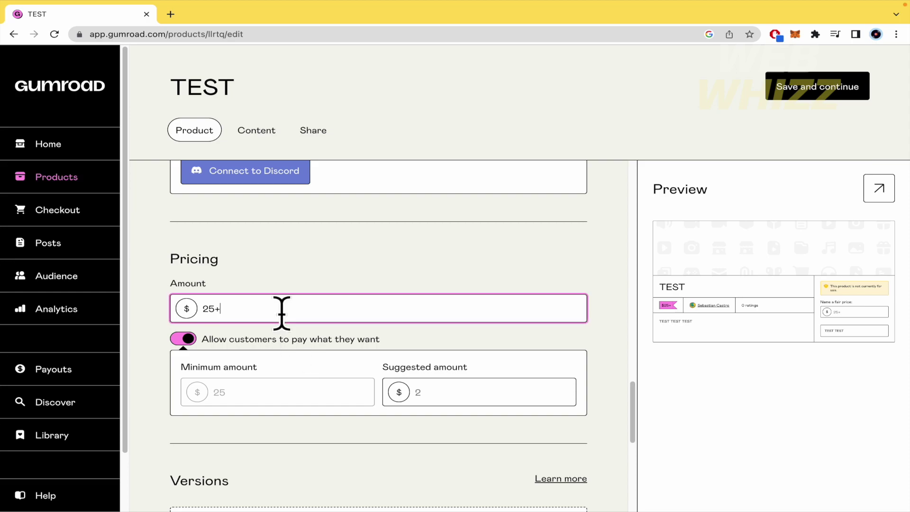
{"action": "left_click", "coordinate": [437, 391]}
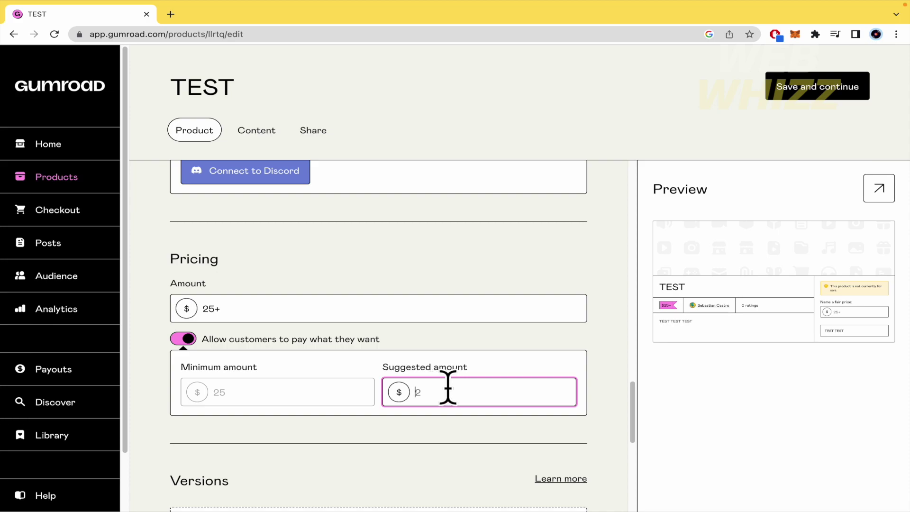
{"action": "left_click", "coordinate": [225, 381]}
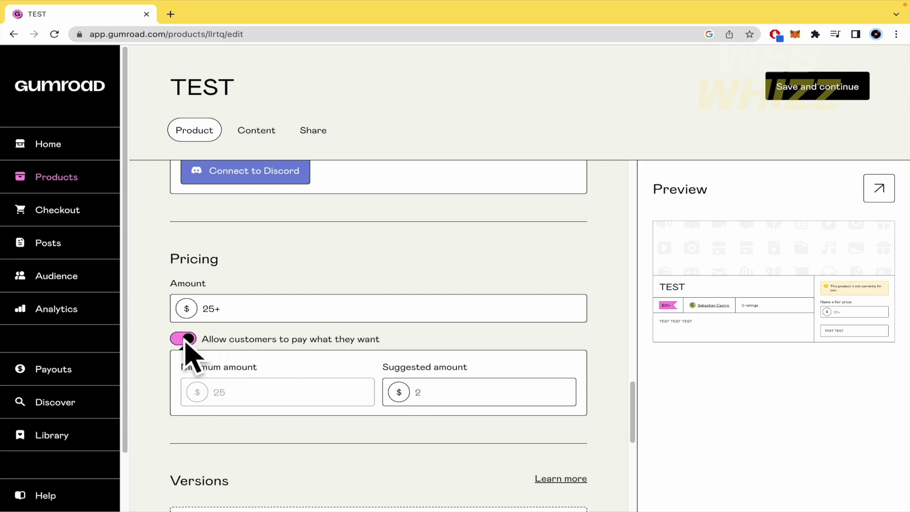
{"action": "left_click", "coordinate": [185, 339]}
{"action": "left_click", "coordinate": [180, 339]}
{"action": "left_click", "coordinate": [472, 391]}
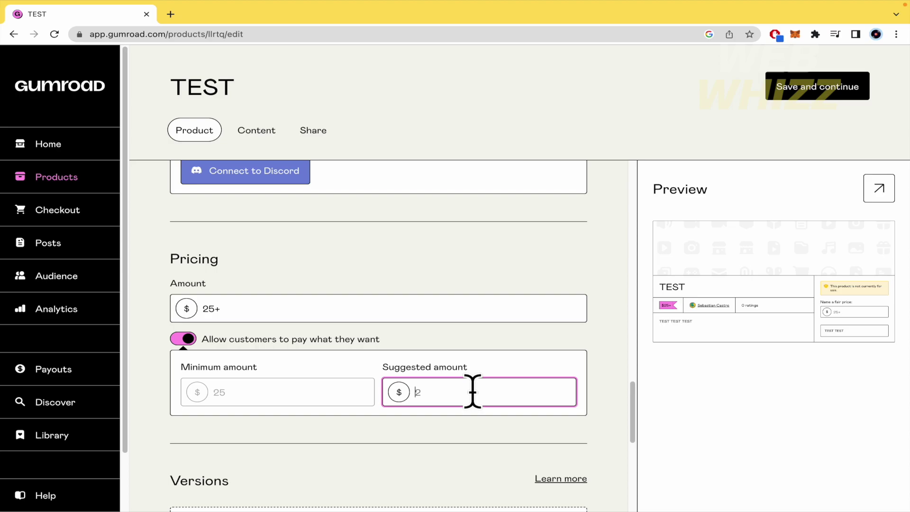
{"action": "left_click", "coordinate": [183, 338]}
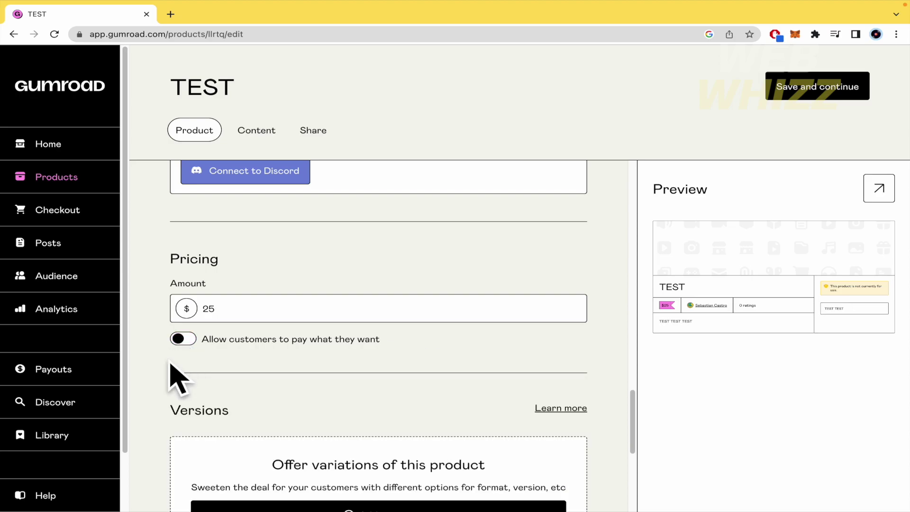
{"action": "scroll", "coordinate": [176, 355], "scroll_direction": "down", "scroll_amount": 4}
{"action": "scroll", "coordinate": [161, 403], "scroll_direction": "up", "scroll_amount": 7}
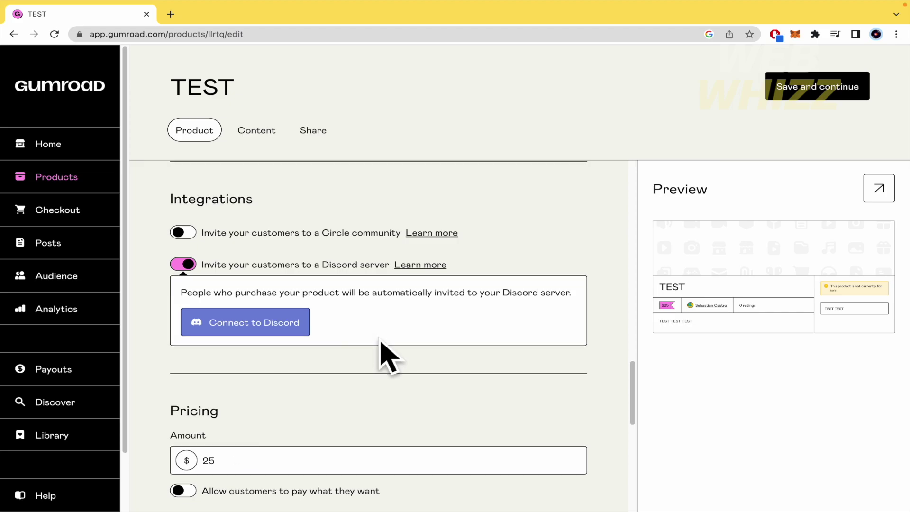
{"action": "scroll", "coordinate": [385, 354], "scroll_direction": "down", "scroll_amount": 8}
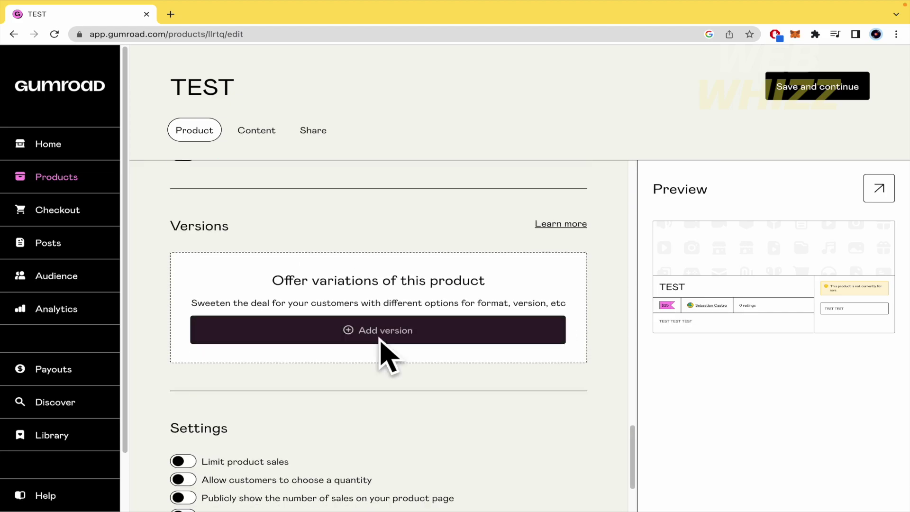
{"action": "scroll", "coordinate": [378, 332], "scroll_direction": "up", "scroll_amount": 1}
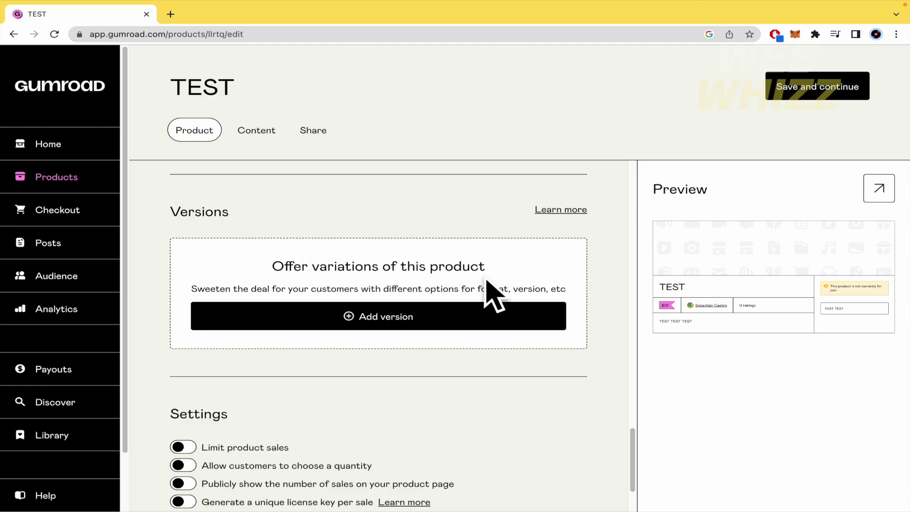
{"action": "scroll", "coordinate": [492, 295], "scroll_direction": "up", "scroll_amount": 8}
{"action": "scroll", "coordinate": [493, 295], "scroll_direction": "down", "scroll_amount": 10}
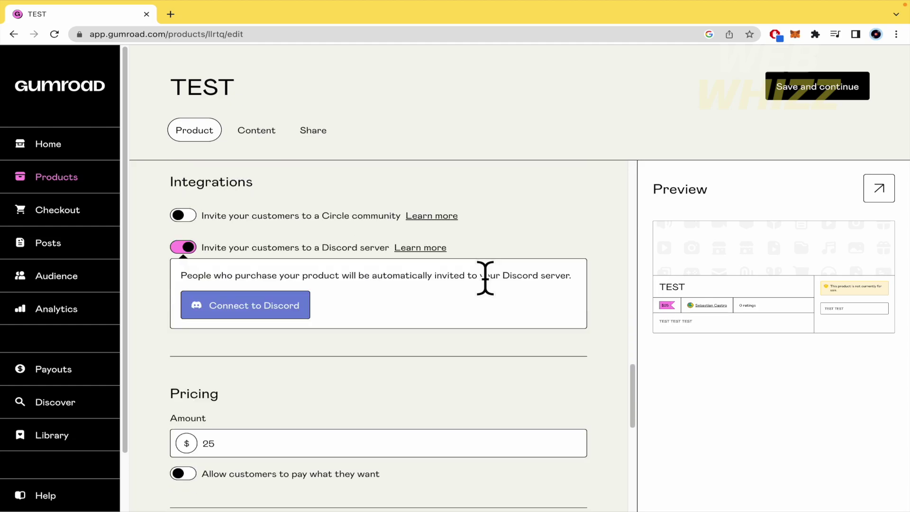
{"action": "scroll", "coordinate": [492, 295], "scroll_direction": "up", "scroll_amount": 2}
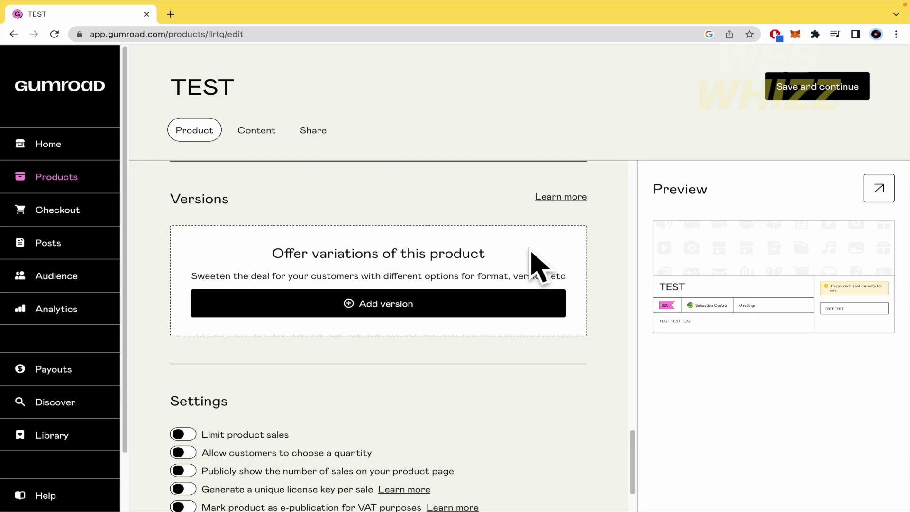
{"action": "scroll", "coordinate": [552, 365], "scroll_direction": "down", "scroll_amount": 2}
{"action": "left_click_drag", "start_coordinate": [161, 352], "coordinate": [499, 425]}
{"action": "left_click", "coordinate": [500, 425]}
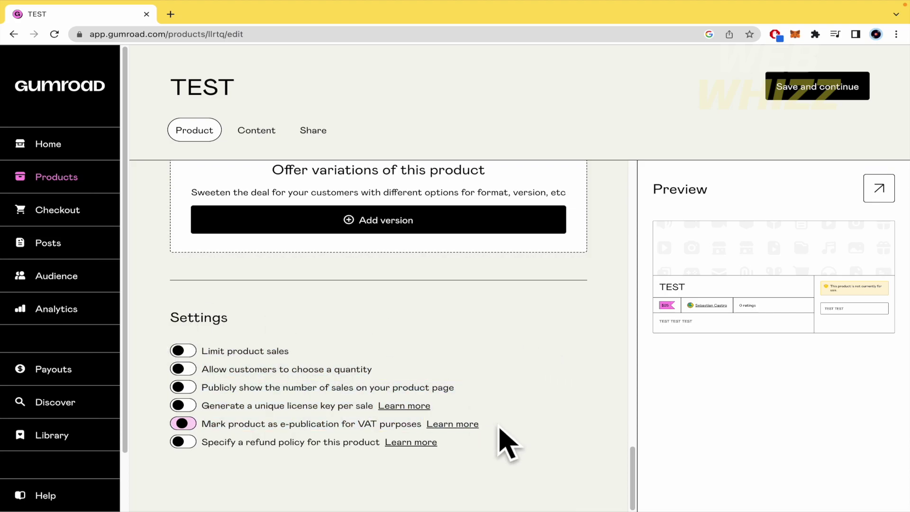
{"action": "left_click", "coordinate": [349, 350]}
{"action": "left_click", "coordinate": [191, 352]}
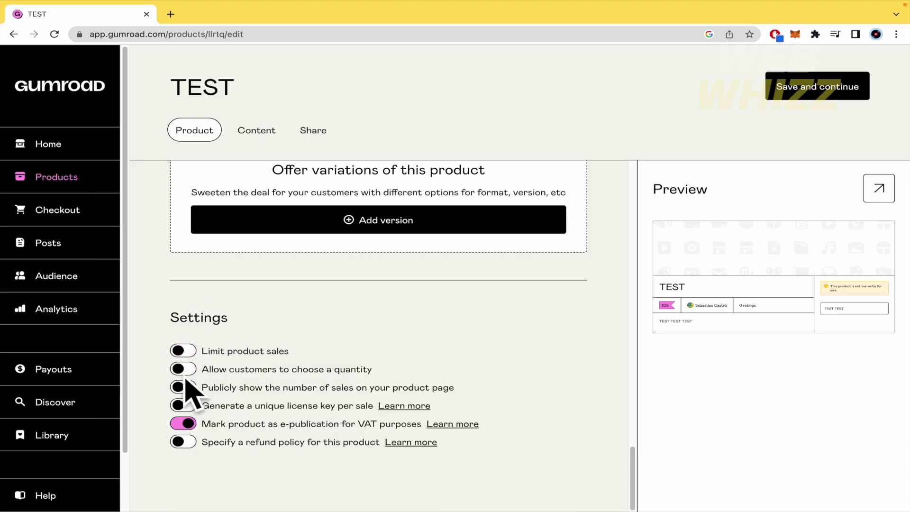
{"action": "left_click", "coordinate": [193, 423]}
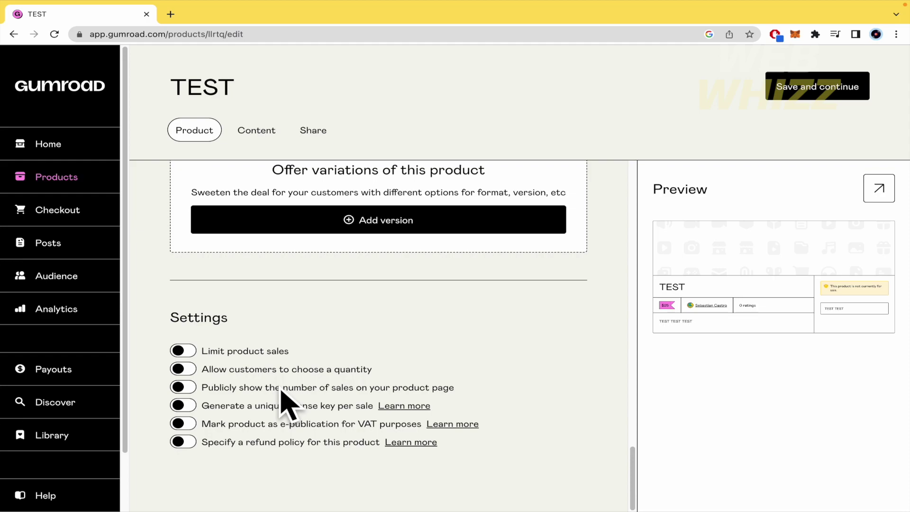
{"action": "left_click", "coordinate": [185, 387]}
{"action": "left_click", "coordinate": [185, 387]}
{"action": "scroll", "coordinate": [514, 465], "scroll_direction": "up", "scroll_amount": 20}
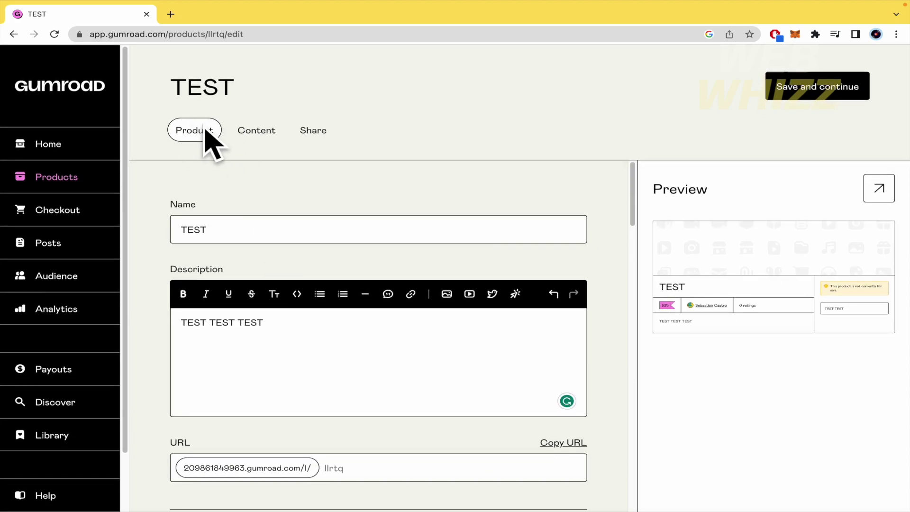
Step: Write 'TEST TEST' in the Content editor, then go back to the Product tab
{"action": "left_click", "coordinate": [250, 146]}
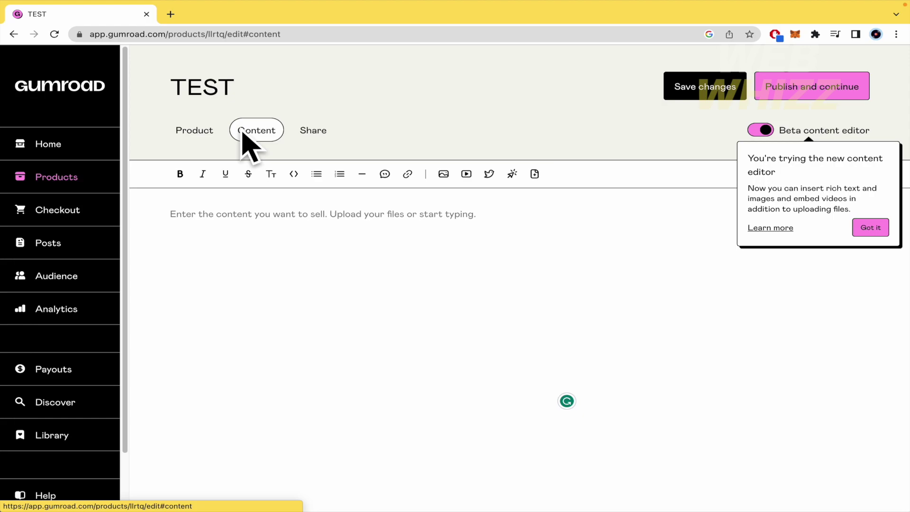
{"action": "left_click", "coordinate": [359, 241]}
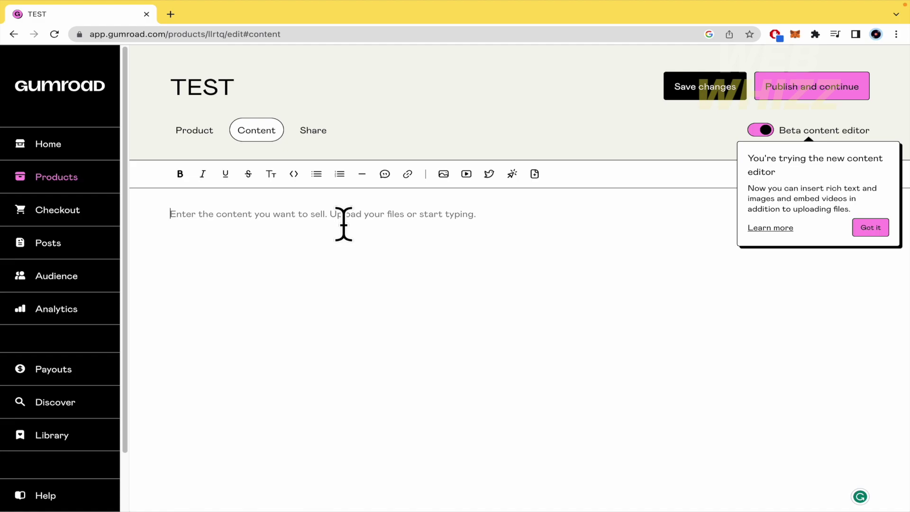
{"action": "left_click", "coordinate": [324, 137]}
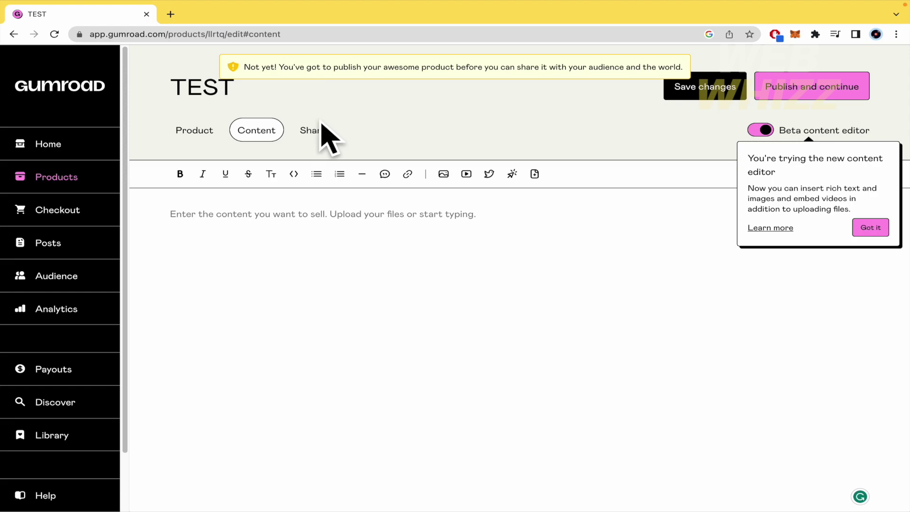
{"action": "left_click", "coordinate": [321, 206]}
{"action": "type", "text": "TEST TEST"}
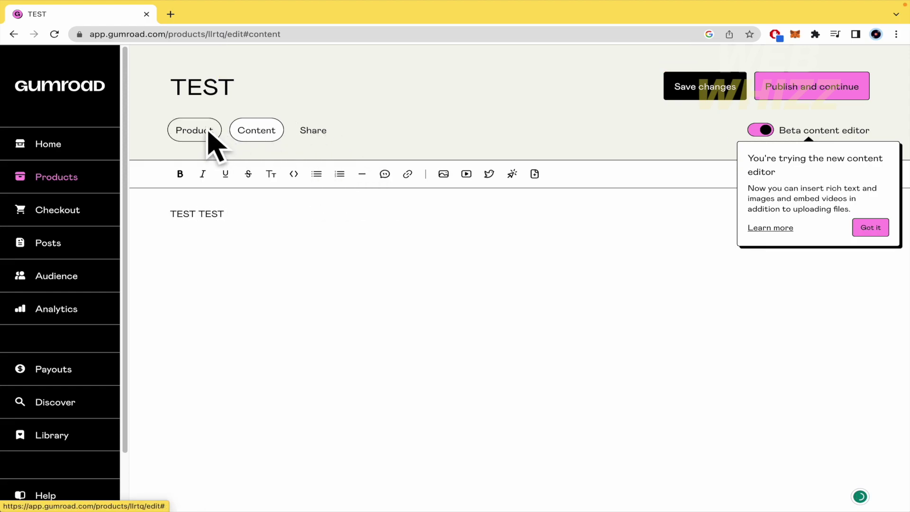
{"action": "left_click", "coordinate": [208, 132]}
{"action": "scroll", "coordinate": [308, 256], "scroll_direction": "down", "scroll_amount": 10}
{"action": "scroll", "coordinate": [337, 280], "scroll_direction": "up", "scroll_amount": 2}
{"action": "scroll", "coordinate": [335, 284], "scroll_direction": "down", "scroll_amount": 7}
{"action": "scroll", "coordinate": [335, 284], "scroll_direction": "up", "scroll_amount": 8}
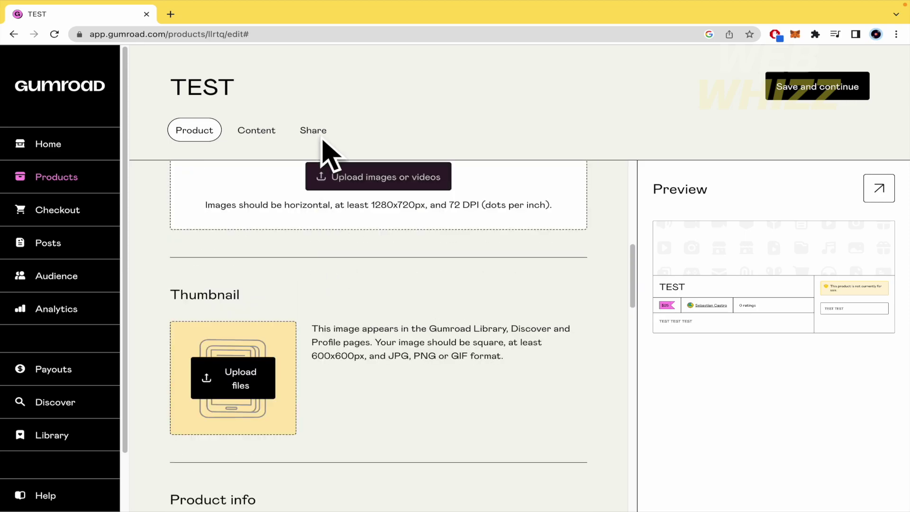
{"action": "left_click", "coordinate": [317, 135]}
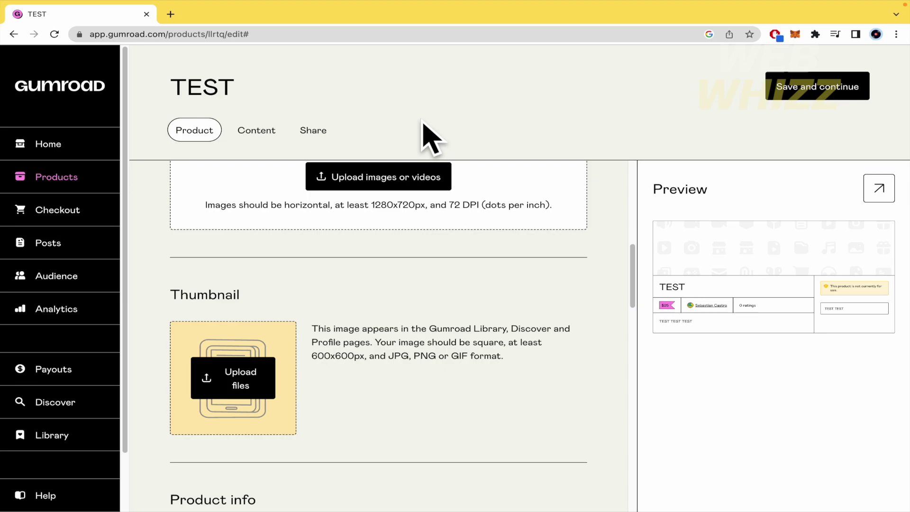
{"action": "scroll", "coordinate": [251, 372], "scroll_direction": "down", "scroll_amount": 5}
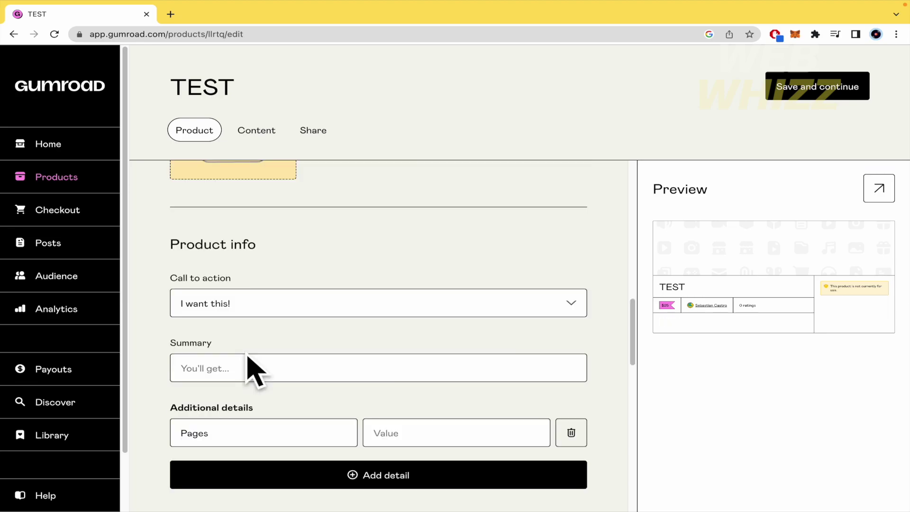
Step: Visit the Checkout, Posts and Audience sections in the sidebar, ending on Payouts
{"action": "left_click", "coordinate": [57, 210]}
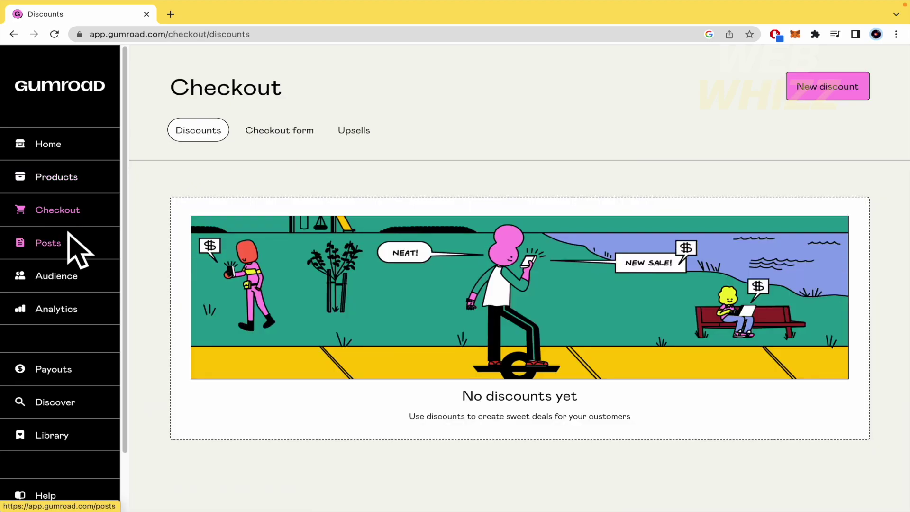
{"action": "left_click", "coordinate": [75, 242]}
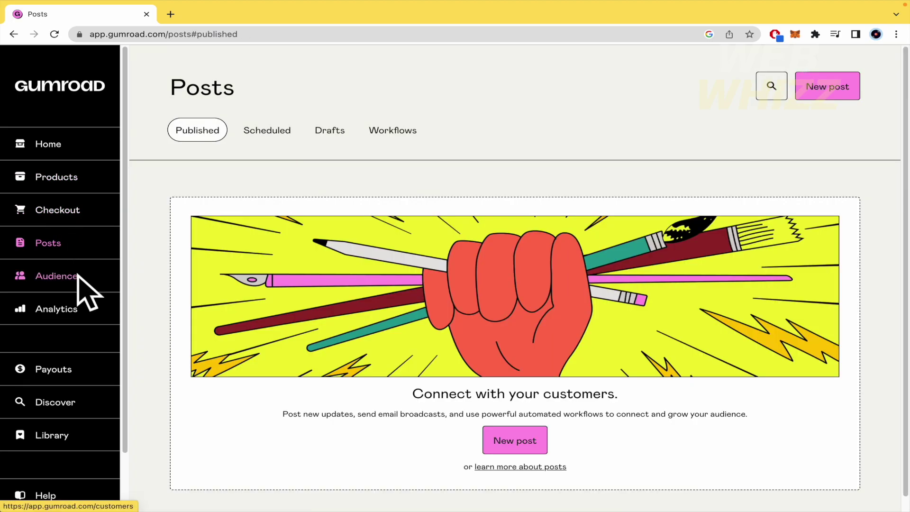
{"action": "left_click", "coordinate": [79, 276]}
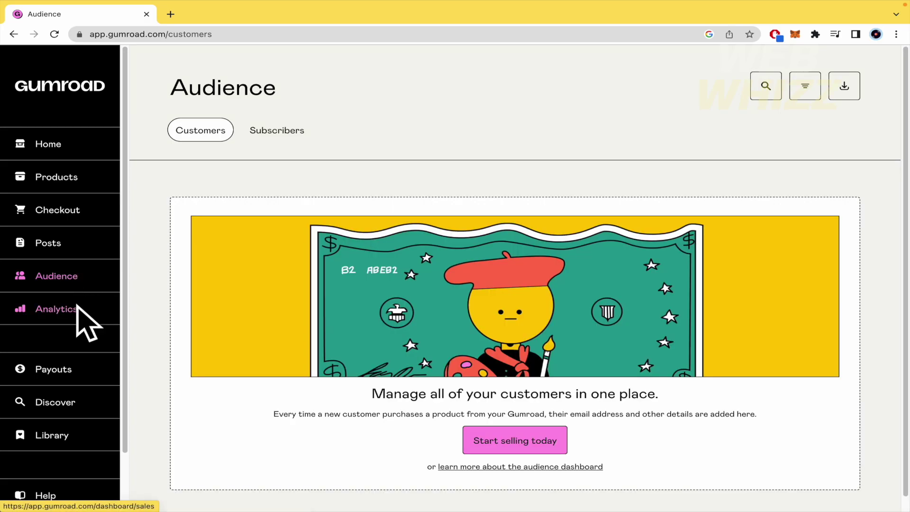
{"action": "scroll", "coordinate": [78, 310], "scroll_direction": "down", "scroll_amount": 1}
{"action": "left_click", "coordinate": [72, 335]}
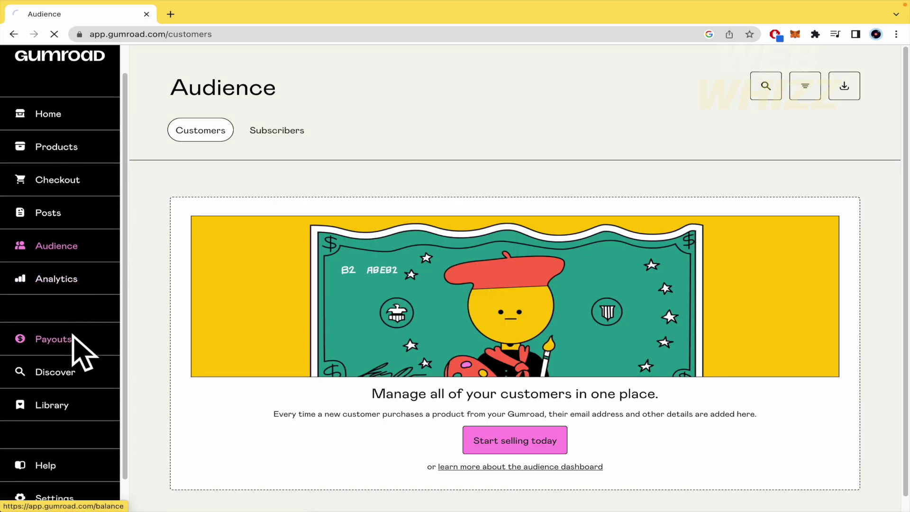